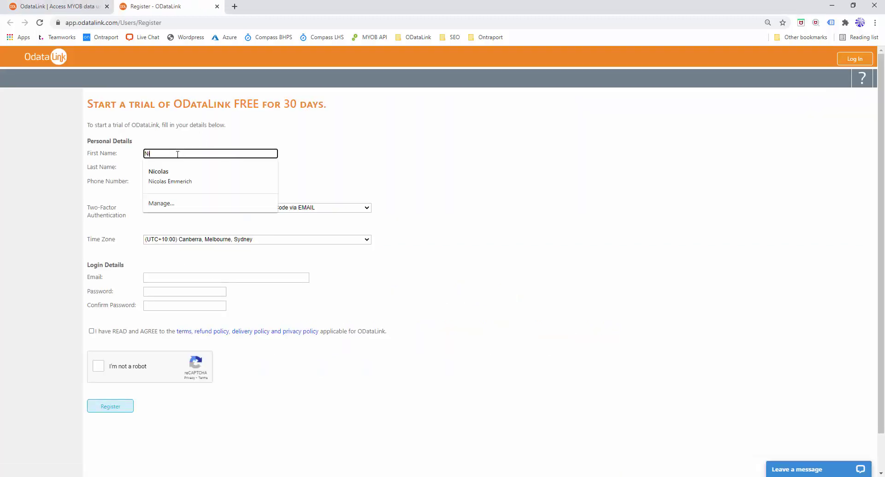
Step: Enter the registrant's first name, last name and phone number in the ODataLink trial form
key(Tab)
key(Tab)
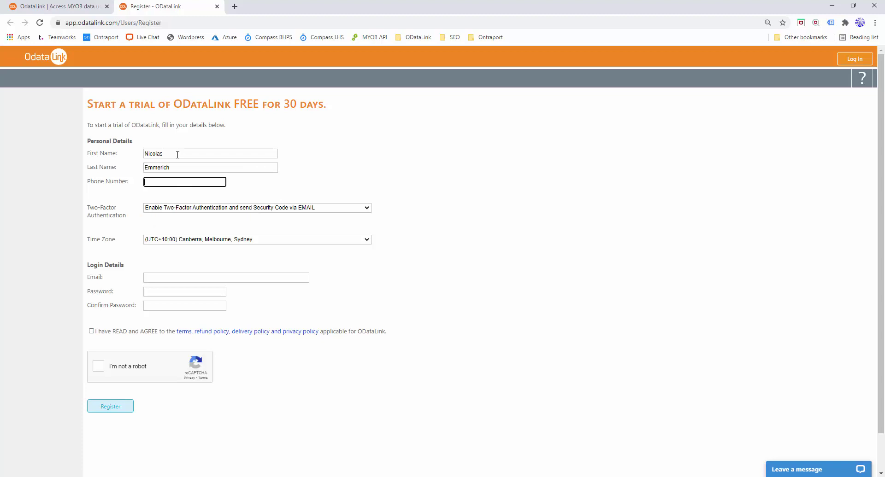
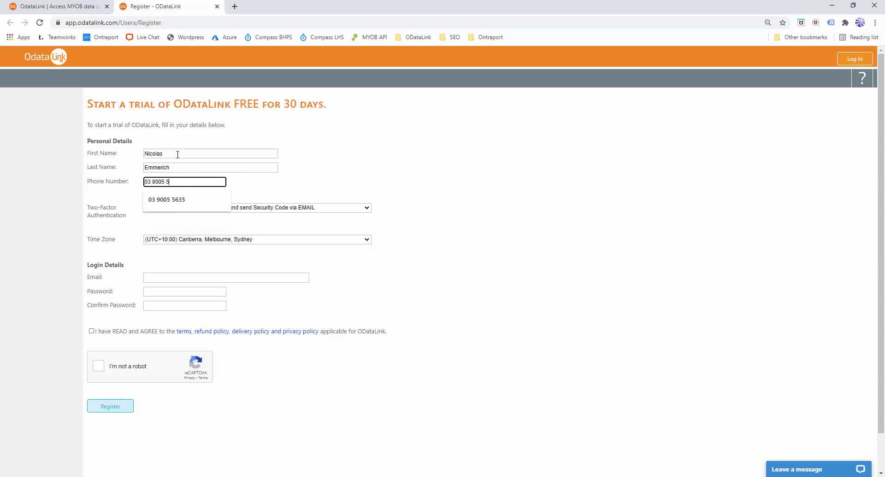
key(Tab)
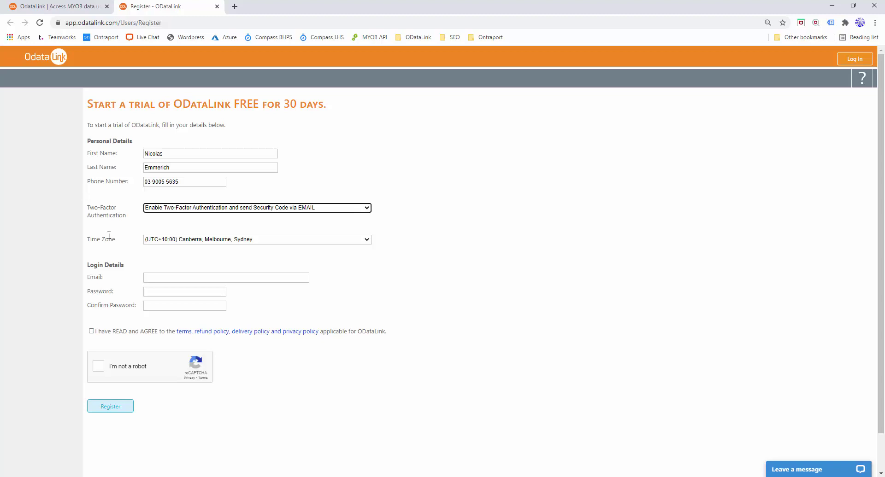
Step: Fill in the login email from the suggestion, then the password and its confirmation
click(163, 277)
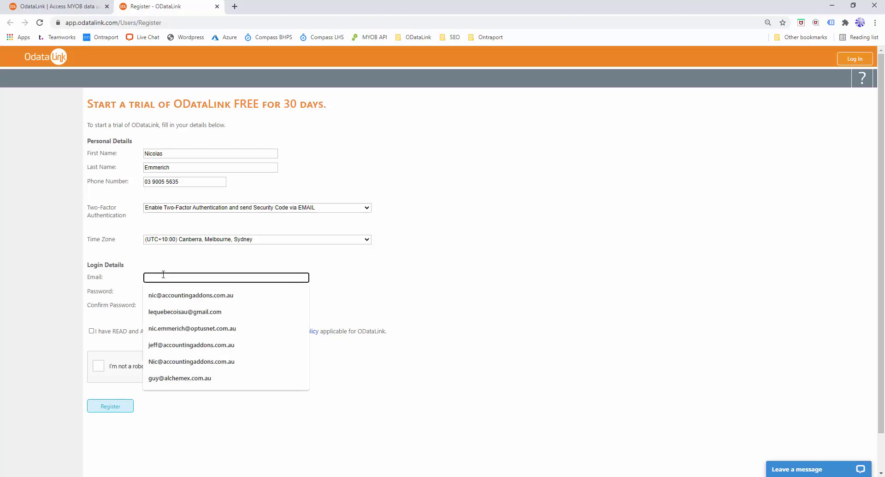
text(lequeb)
key(Down)
key(Tab)
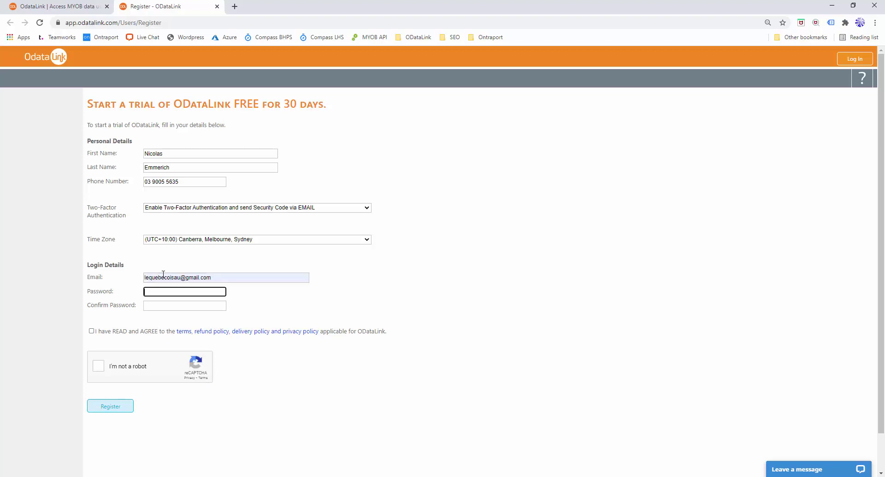
key(Tab)
key(shift+Tab)
text(***)
key(Tab)
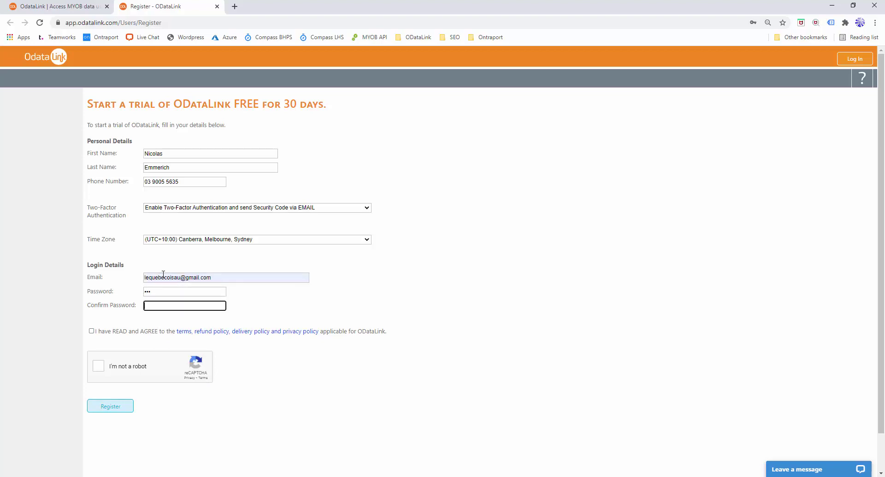
text(***)
Step: Accept the terms, pass the reCAPTCHA check and submit the registration
key(Tab)
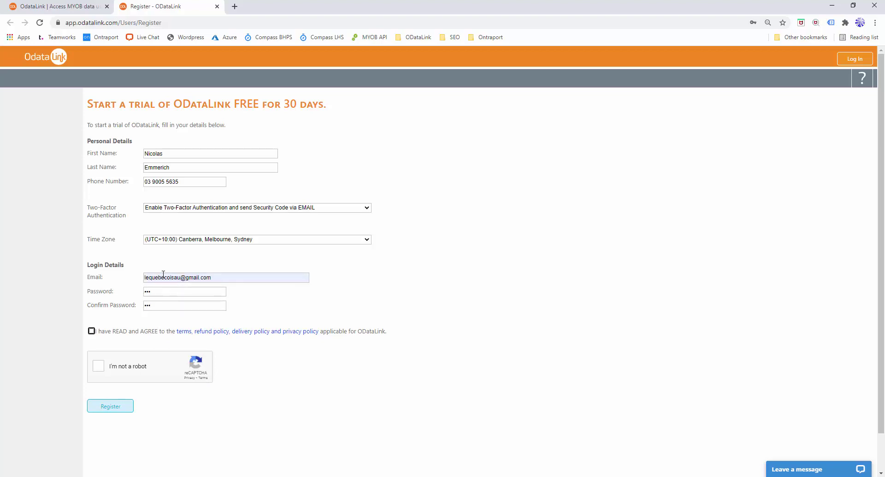
click(91, 330)
click(98, 366)
click(104, 411)
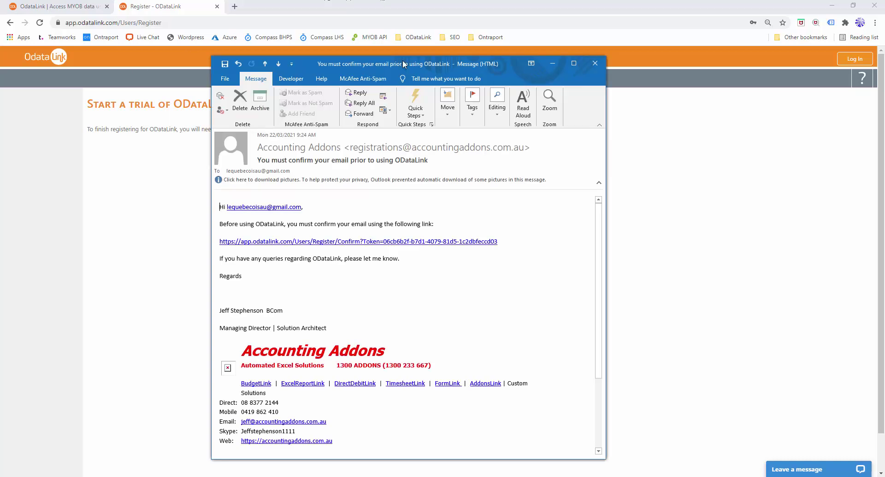
Step: Follow the confirmation link in the ODataLink email to verify the registration address
drag(405, 64, 397, 50)
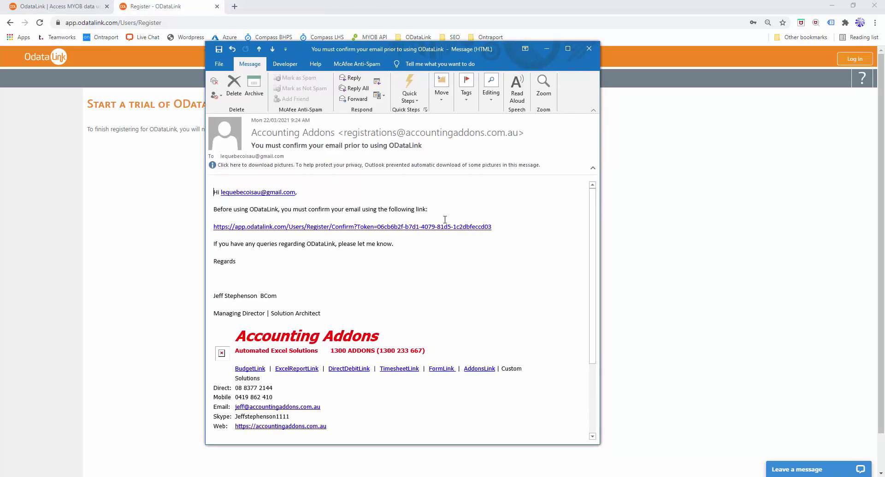
drag(410, 228, 219, 229)
click(345, 232)
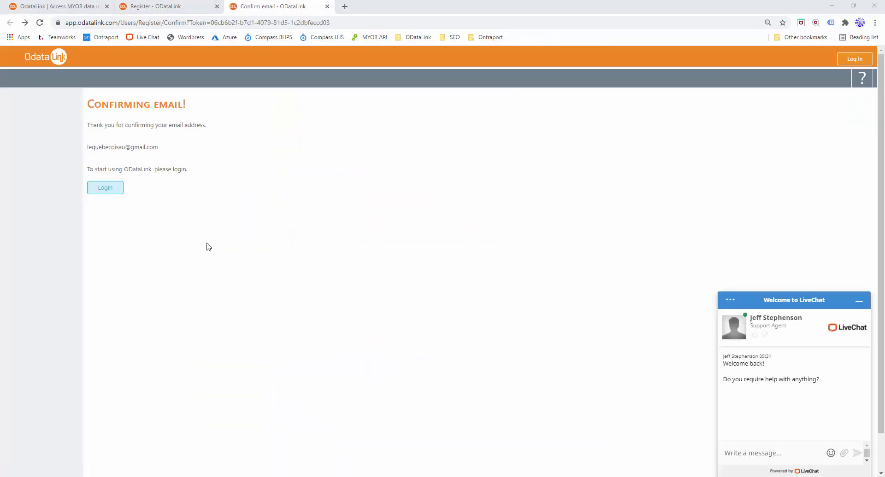
Step: Log in to ODataLink with the saved email and password, with Remember me ticked
click(109, 189)
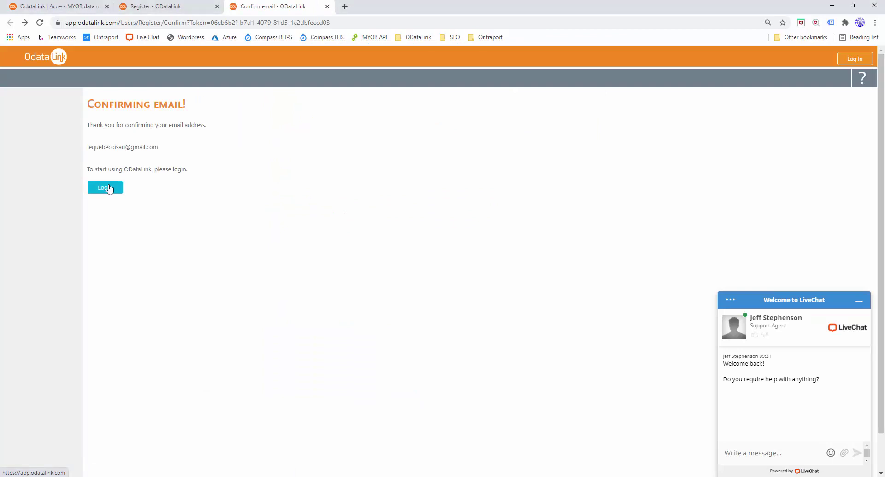
click(175, 141)
key(Down)
key(Down)
key(Tab)
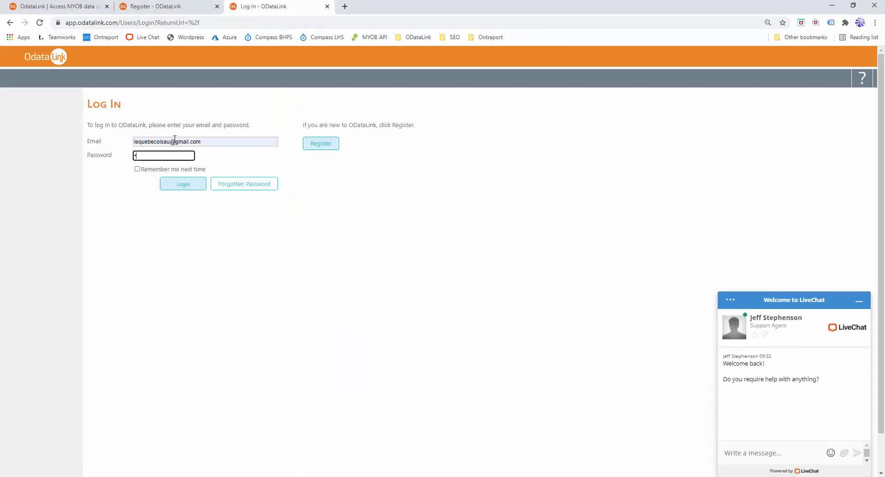
text(***)
click(137, 170)
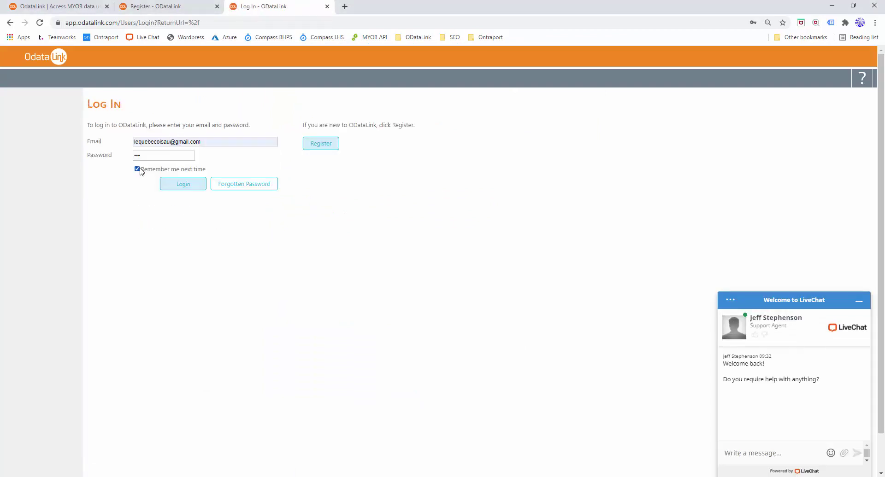
click(174, 185)
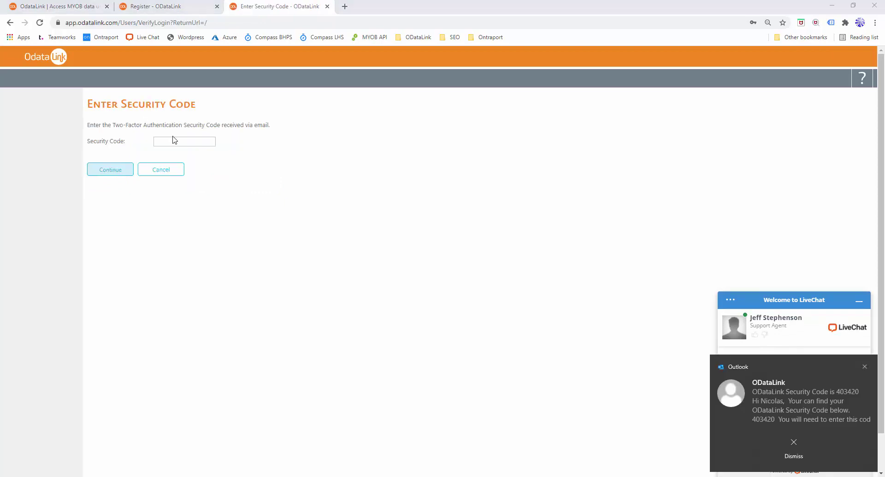
Step: Enter the emailed two-factor security code and continue
click(179, 142)
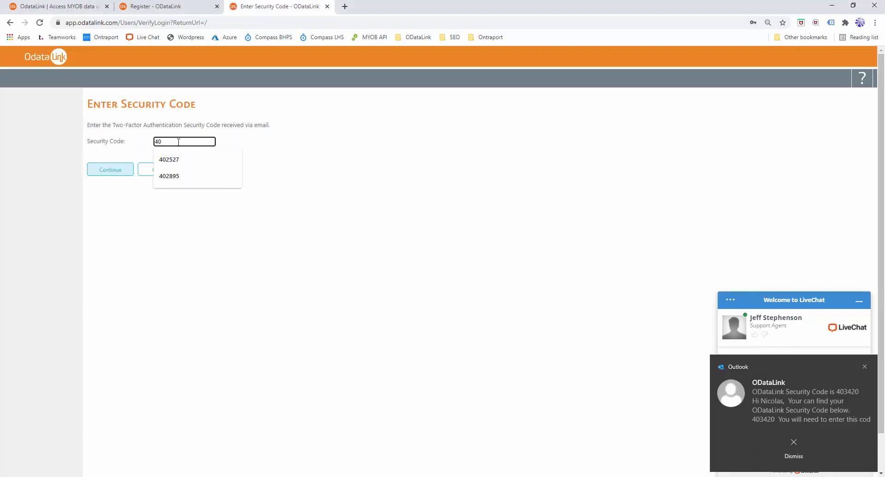
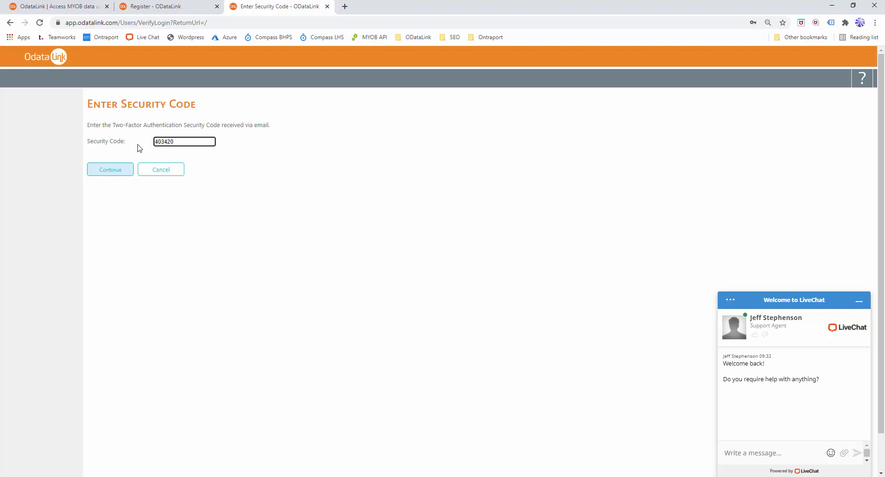
click(114, 173)
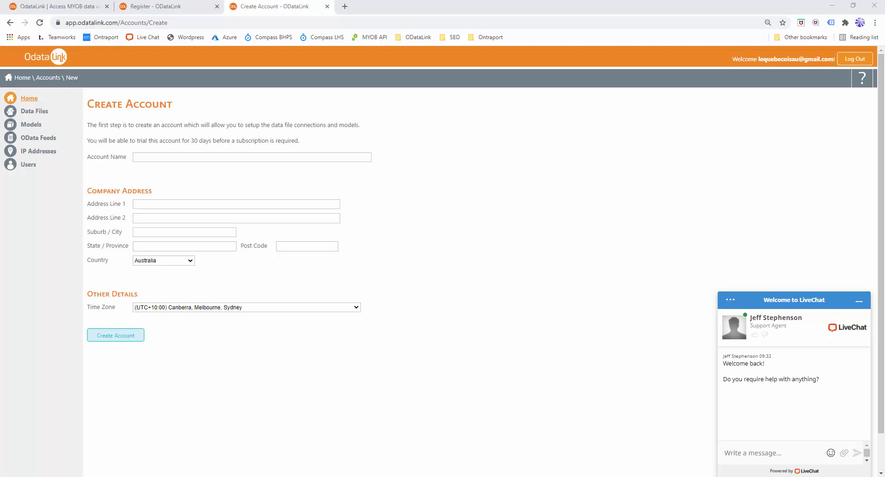
Step: Enter the account holder's full name in the Account Name field
click(175, 157)
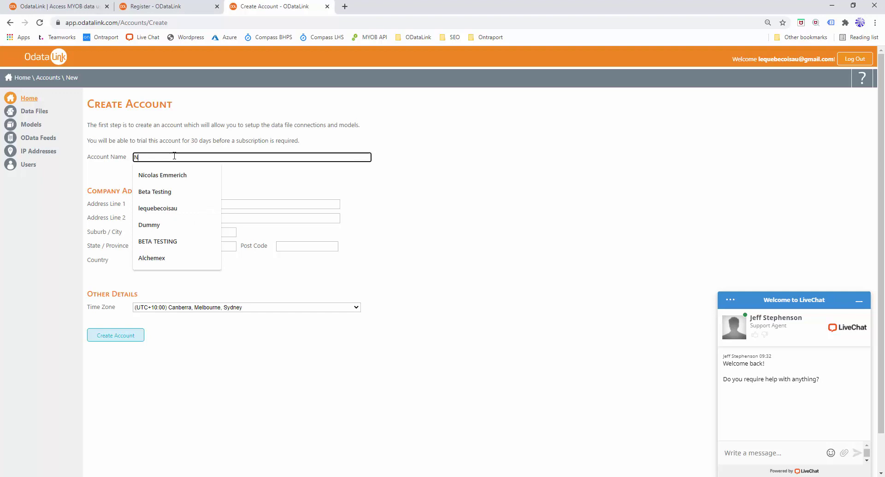
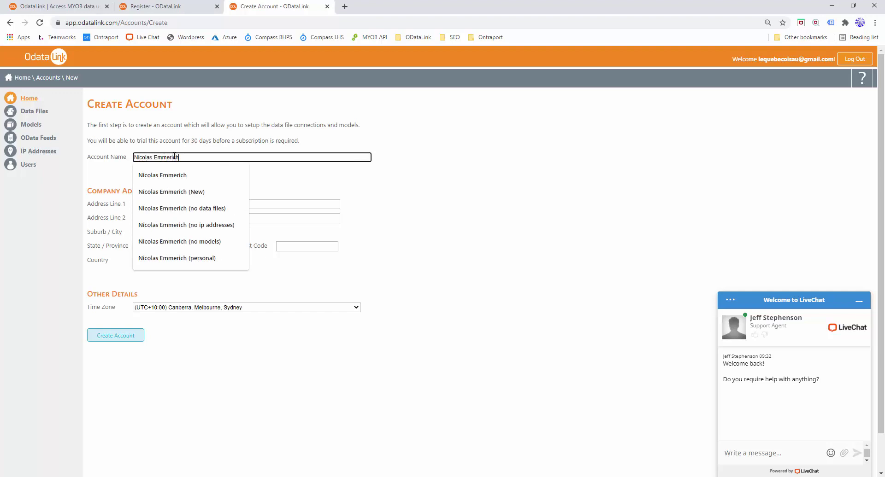
key(Tab)
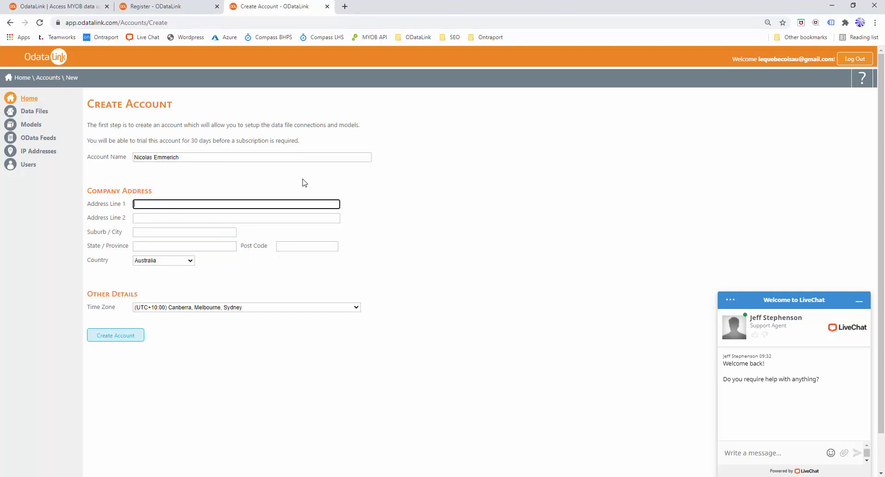
Step: Create the account, then name the new model Sales with Xero as its data file type
click(132, 341)
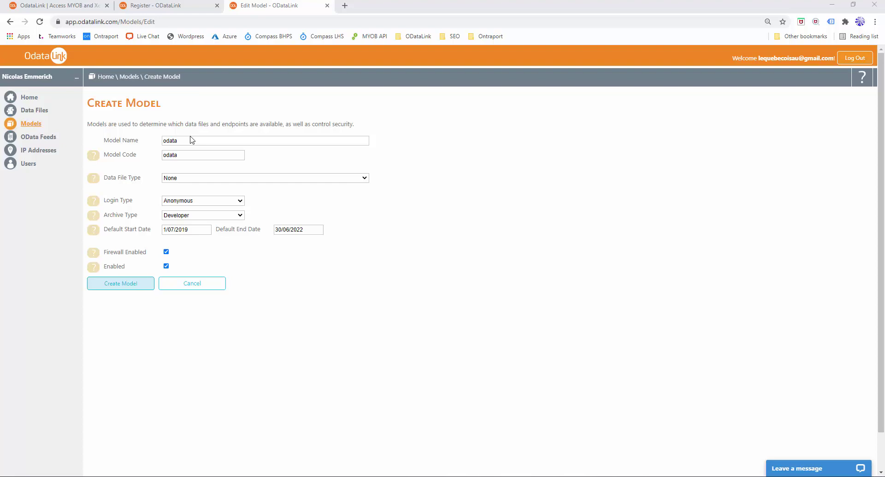
double_click(186, 139)
text(Sales)
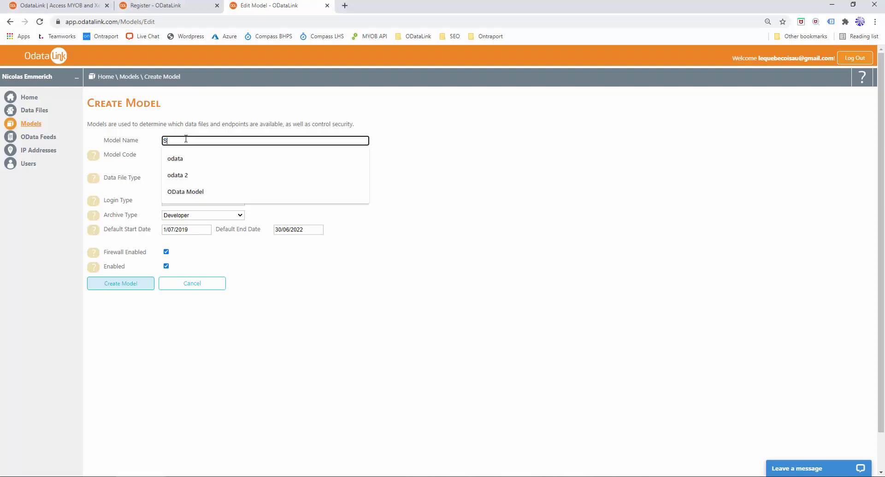
key(Tab)
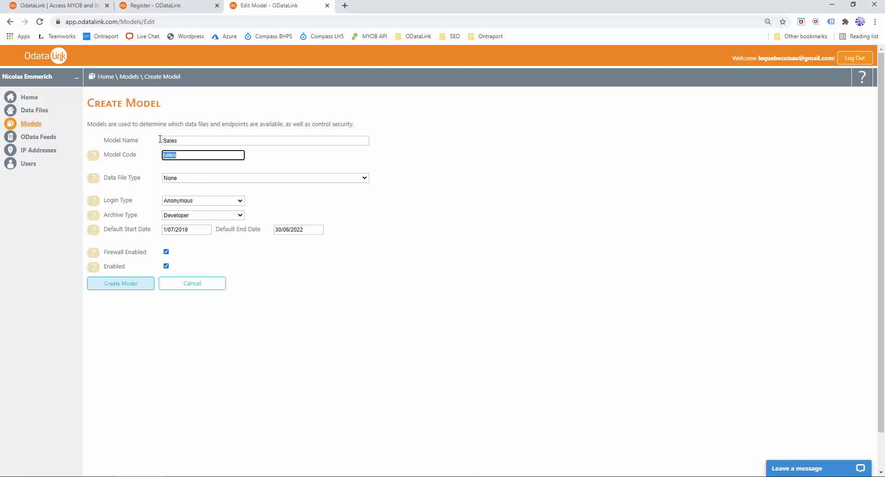
click(177, 179)
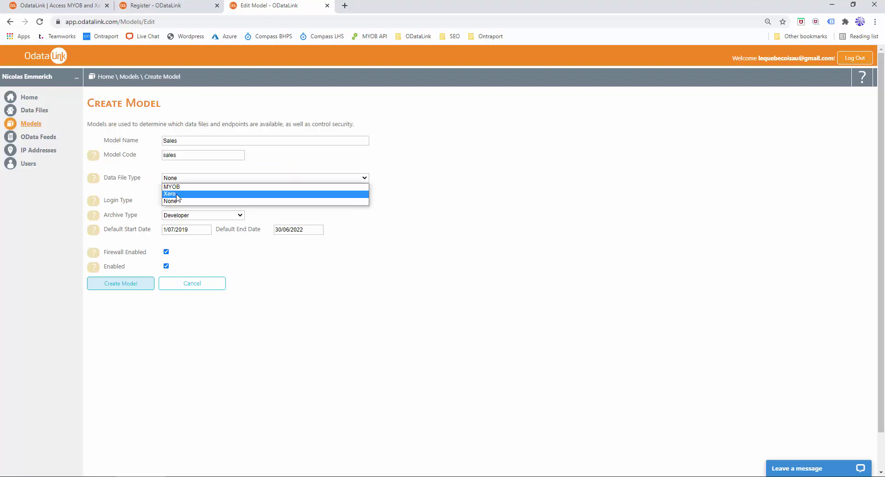
click(178, 197)
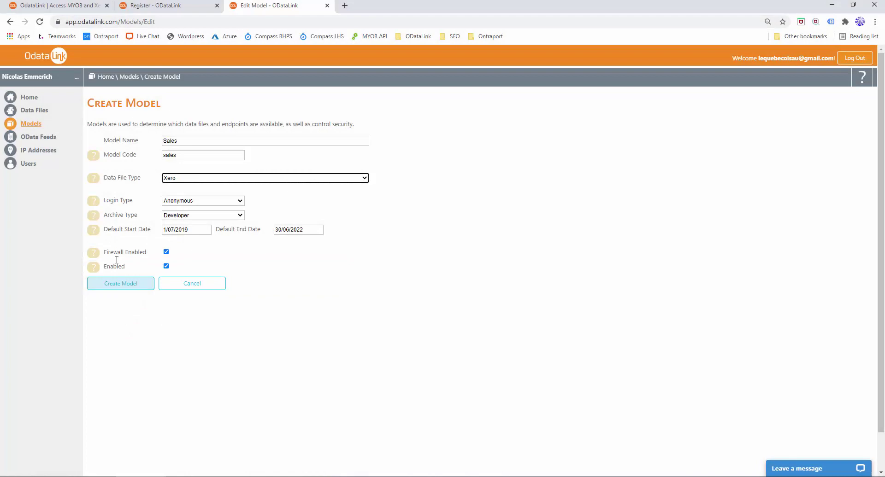
Step: Create the Sales model and start adding a Xero data file via Login to Xero
click(109, 289)
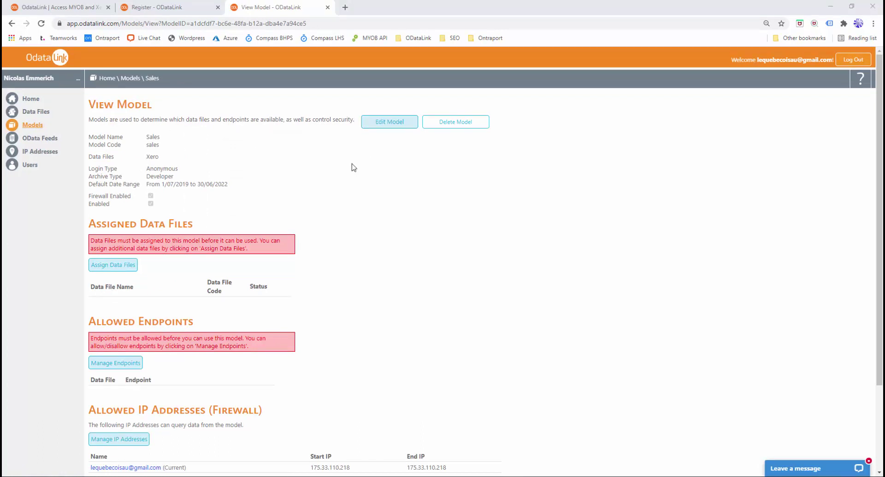
click(42, 114)
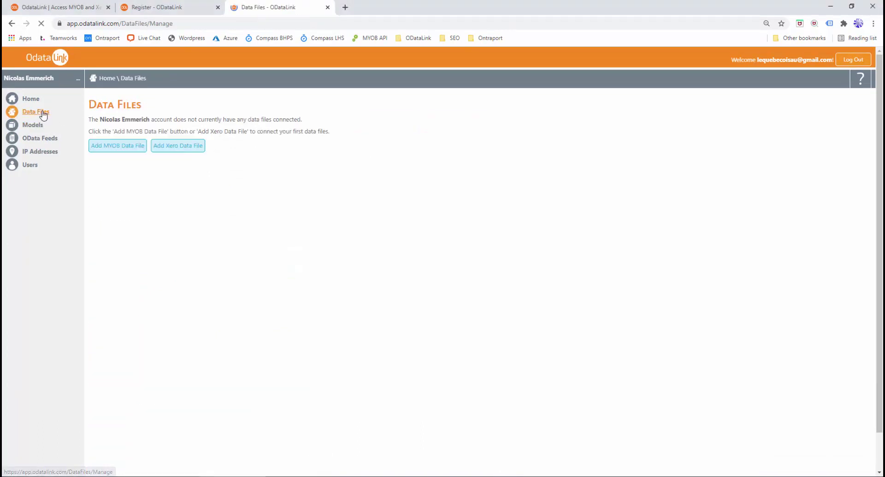
click(178, 147)
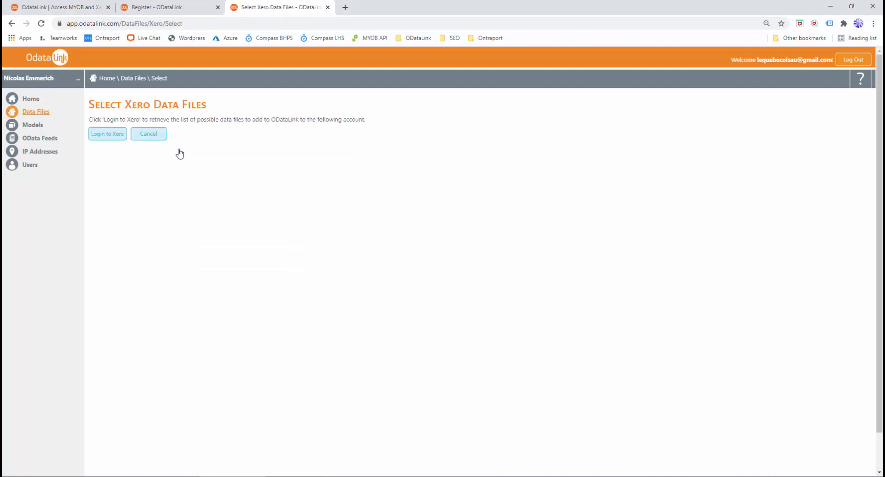
click(95, 135)
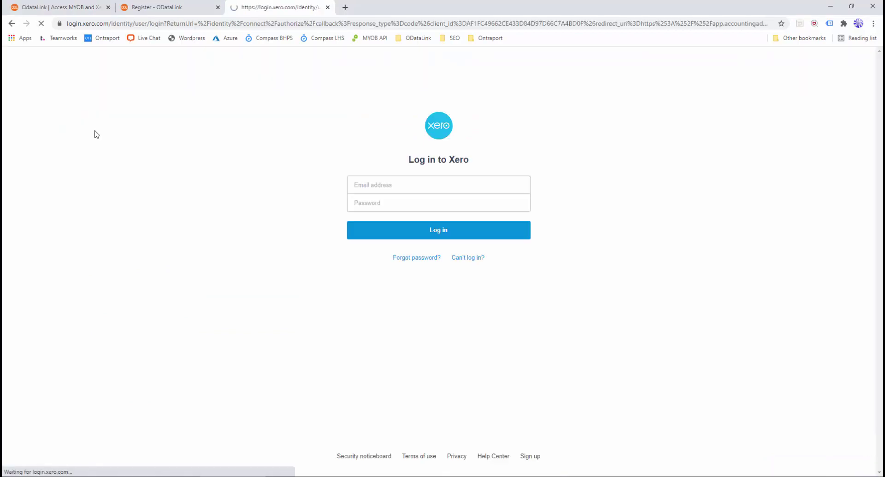
Step: Sign in to Xero with the saved login and confirm the two-factor code
click(402, 186)
key(Down)
key(Return)
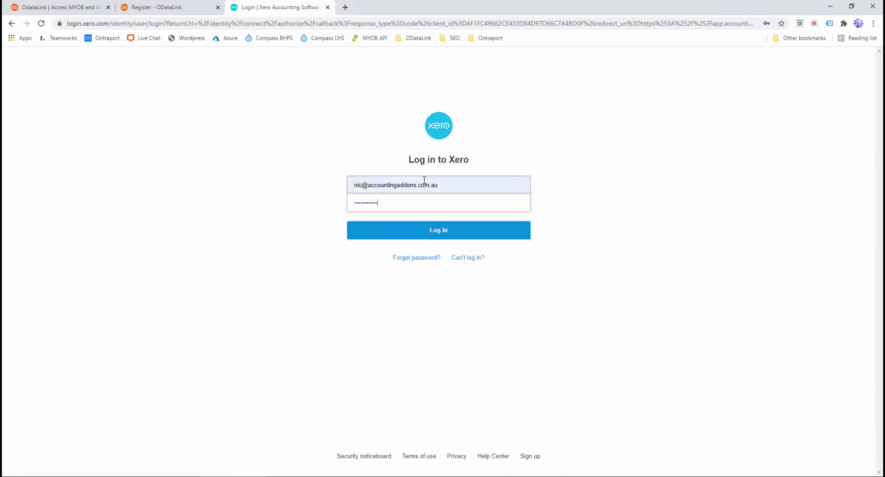
key(Return)
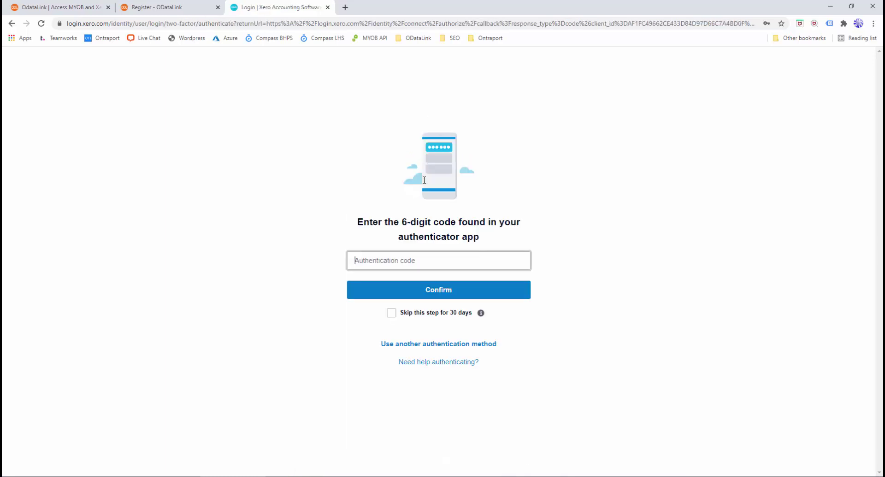
click(420, 290)
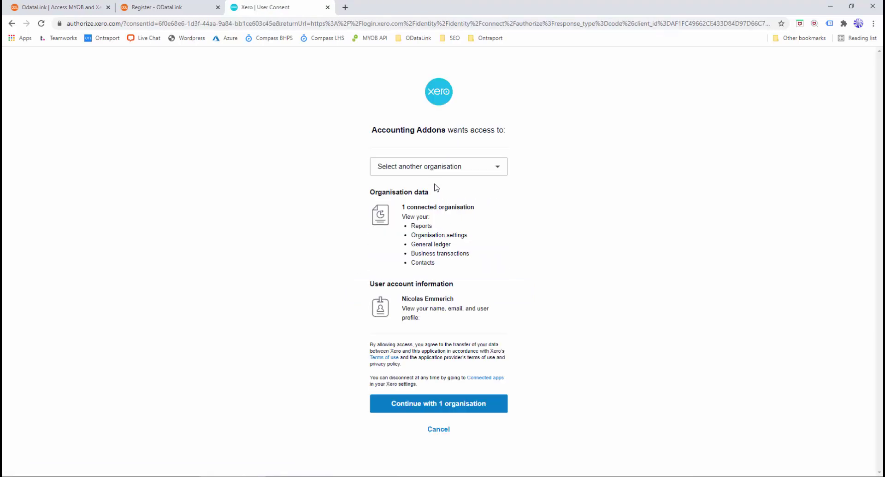
Step: Select Demo Company (AU) and allow the app access to it
click(435, 173)
click(434, 196)
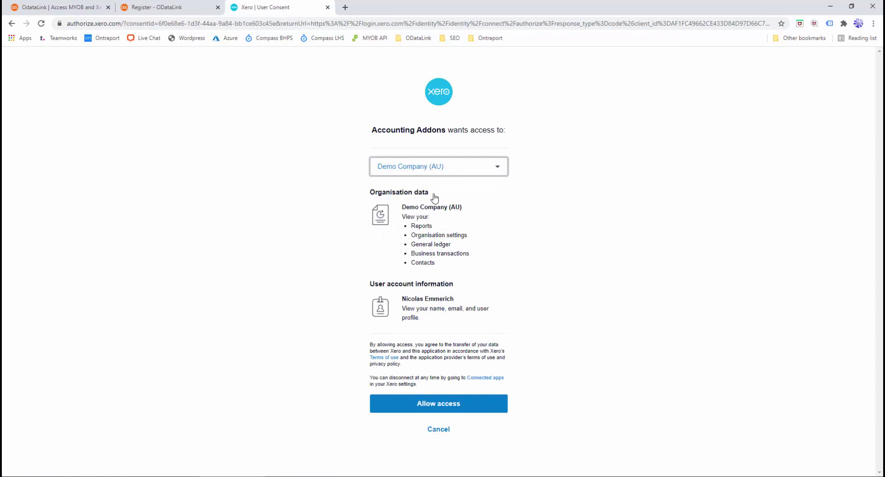
click(453, 404)
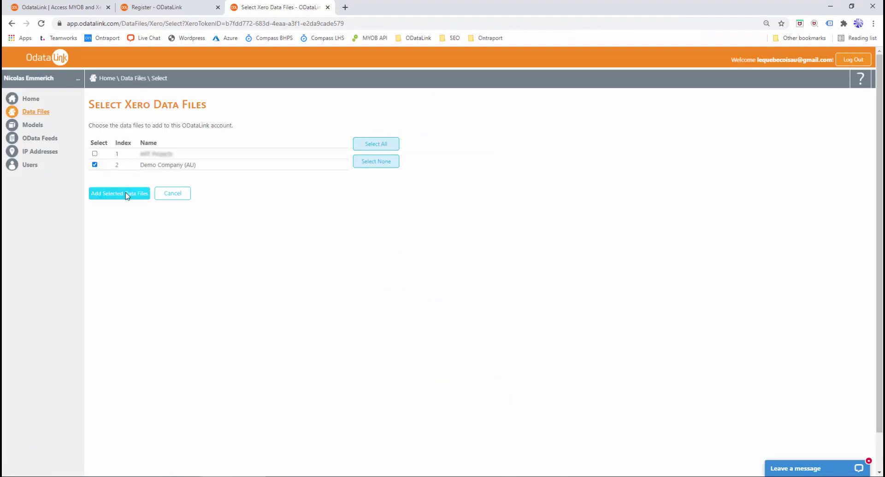
Step: Add the ticked Demo Company (AU) data file, then open the Sales model
click(127, 194)
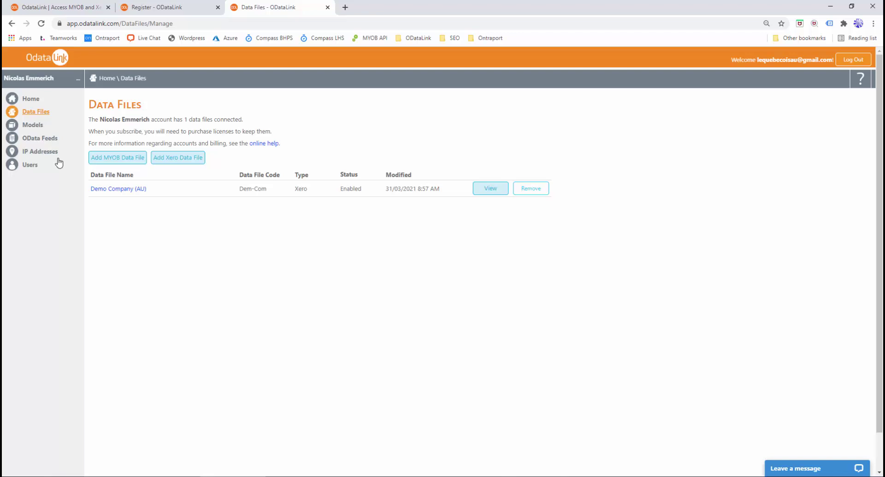
click(32, 125)
click(98, 166)
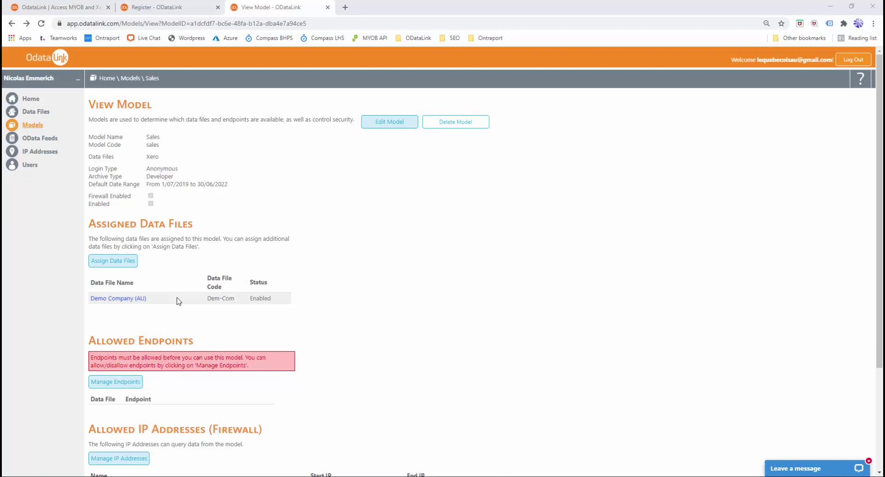
Step: Allow the Invoices endpoint for the Sales model and save the selection
click(106, 382)
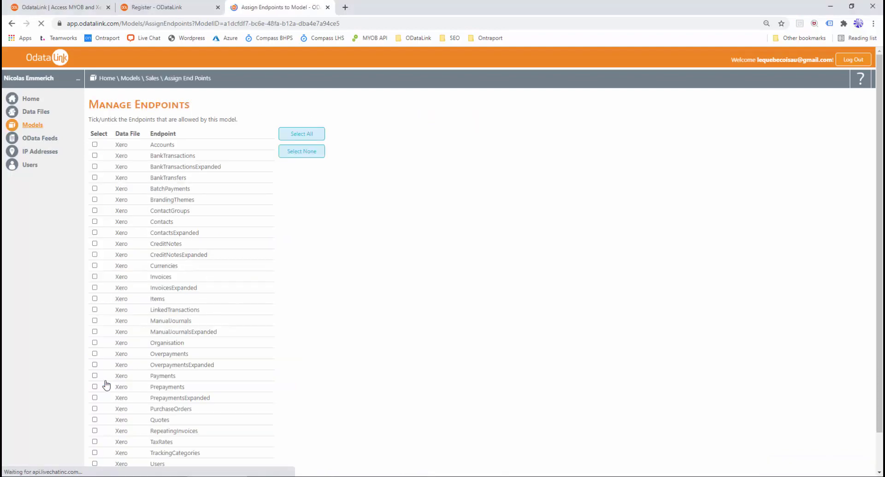
click(94, 277)
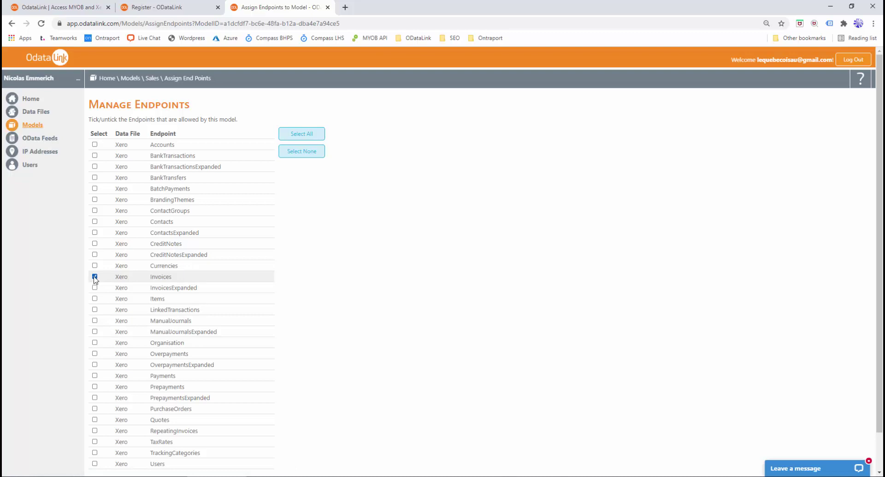
scroll(96, 280, down, 1)
click(134, 463)
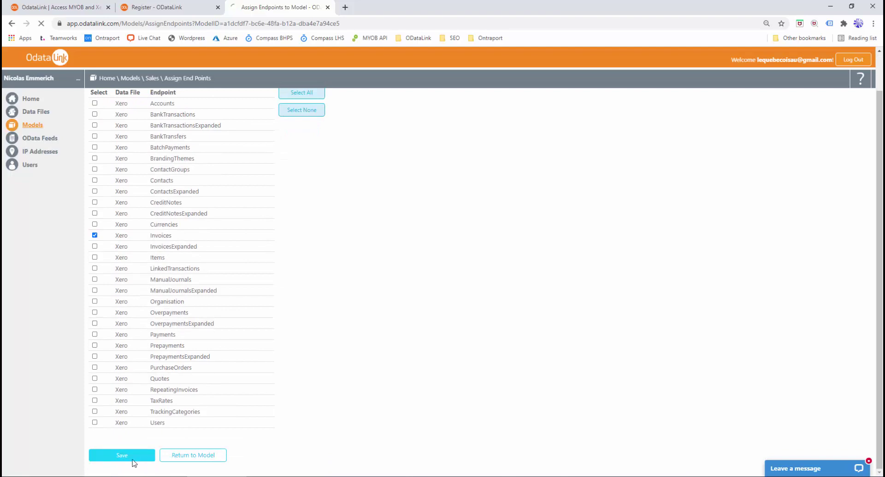
scroll(201, 449, down, 3)
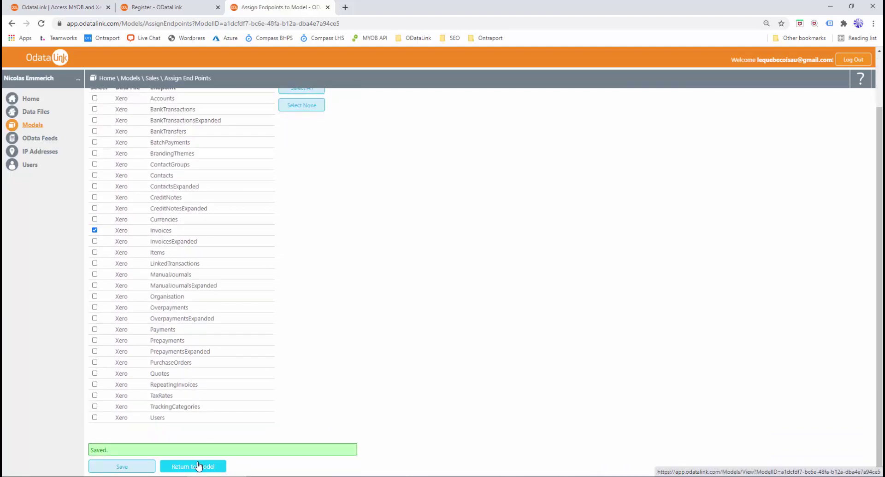
click(198, 465)
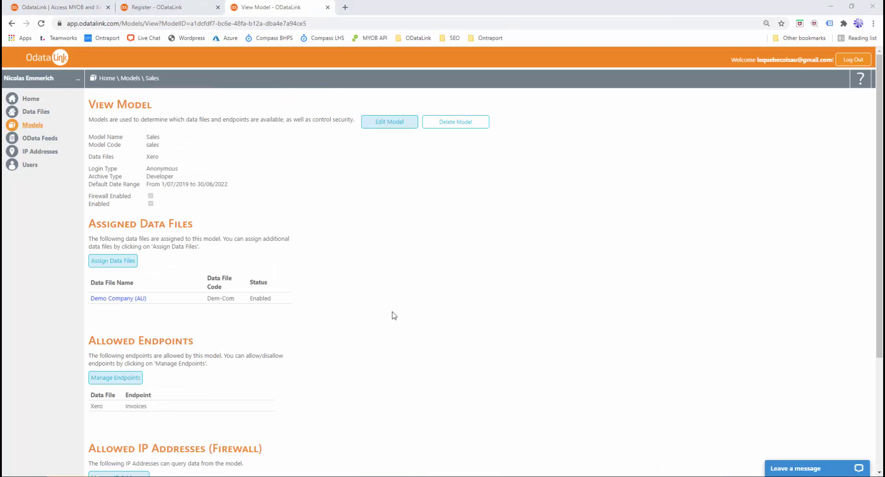
Step: Copy the Sales OData feed URL and switch to the blank Excel workbook
scroll(393, 316, down, 3)
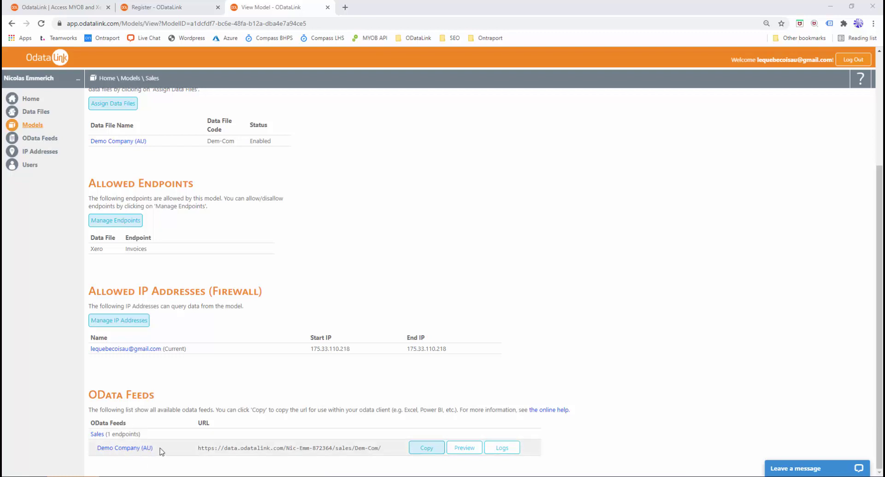
click(422, 448)
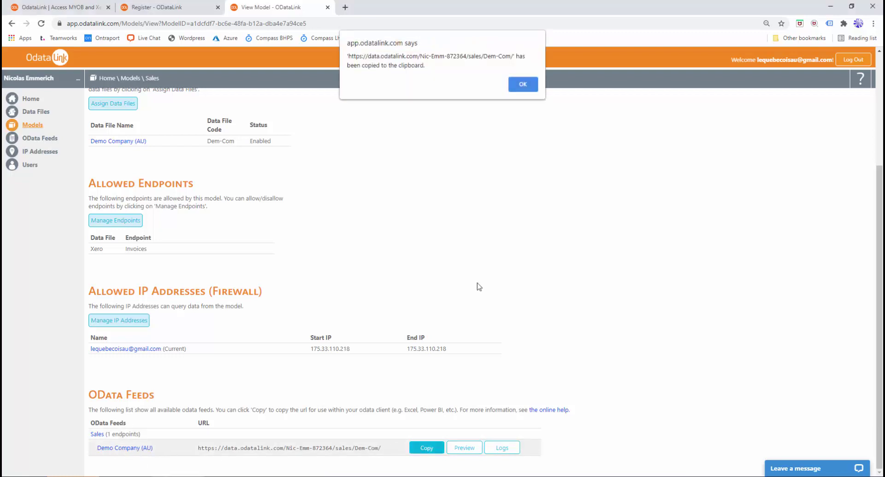
click(524, 84)
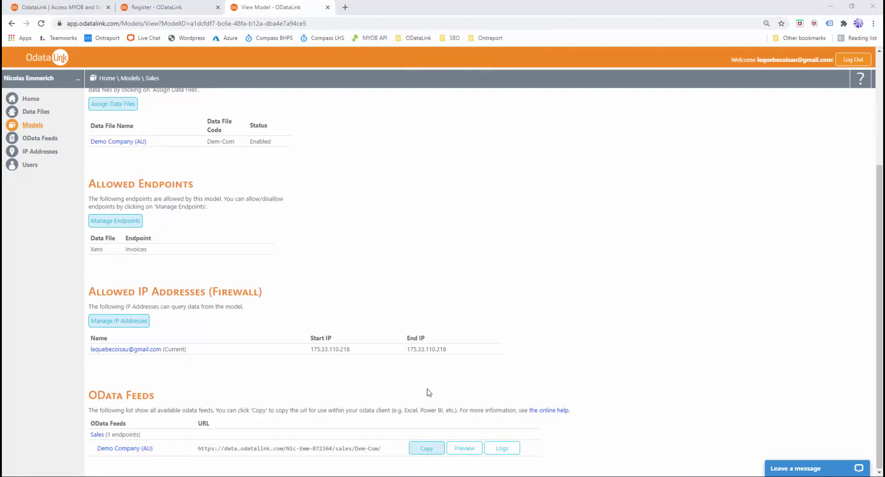
key(alt+Tab)
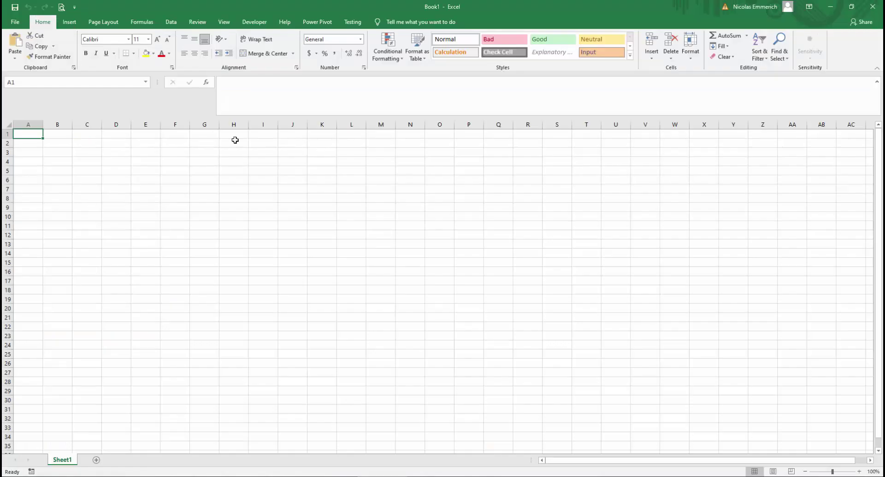
Step: Create a From OData Feed query with the pasted Sales URL, connecting anonymously
click(174, 25)
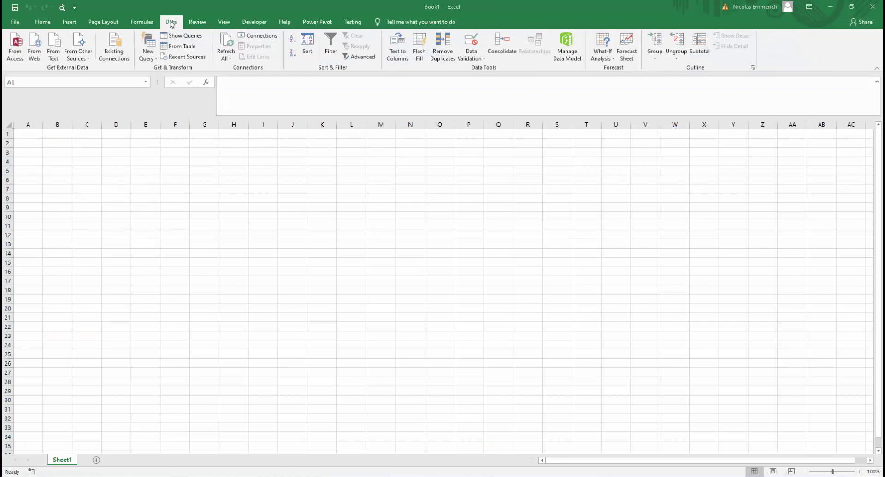
click(148, 55)
mouse_move(178, 152)
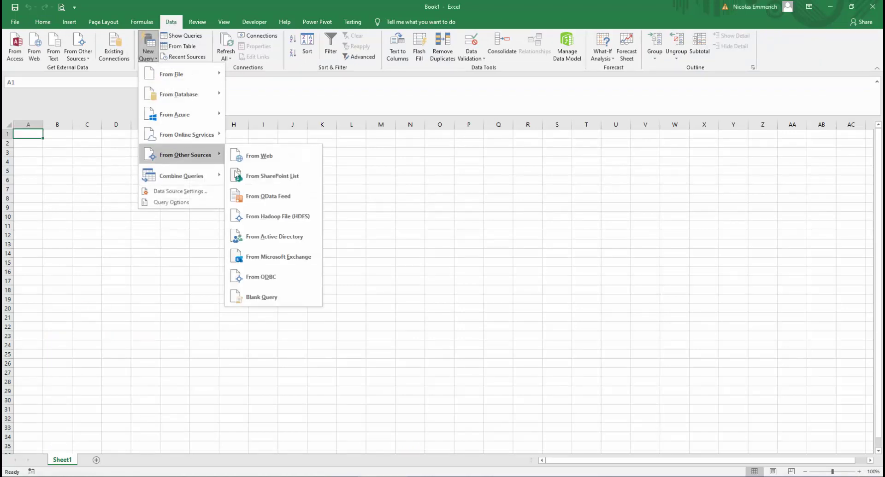
click(258, 197)
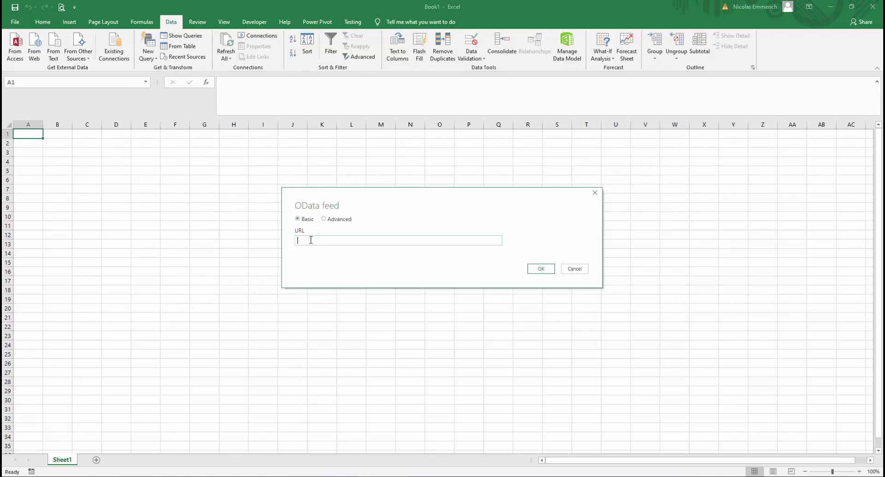
key(ctrl+v)
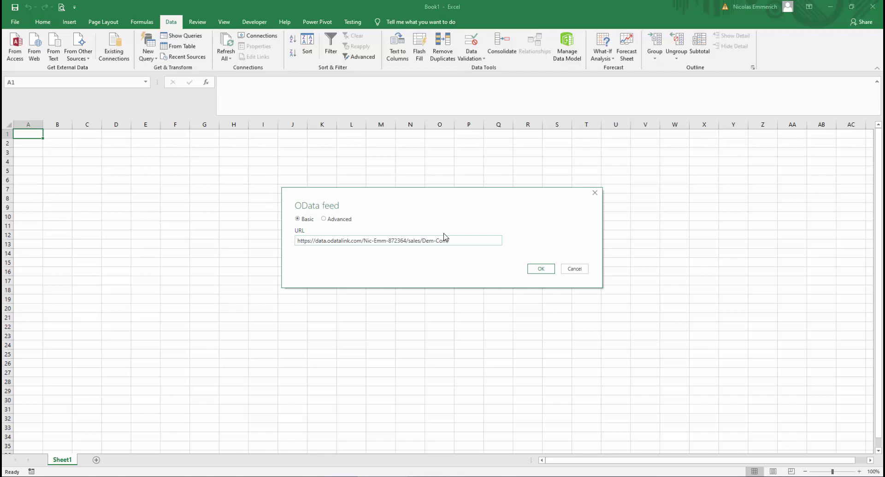
click(541, 268)
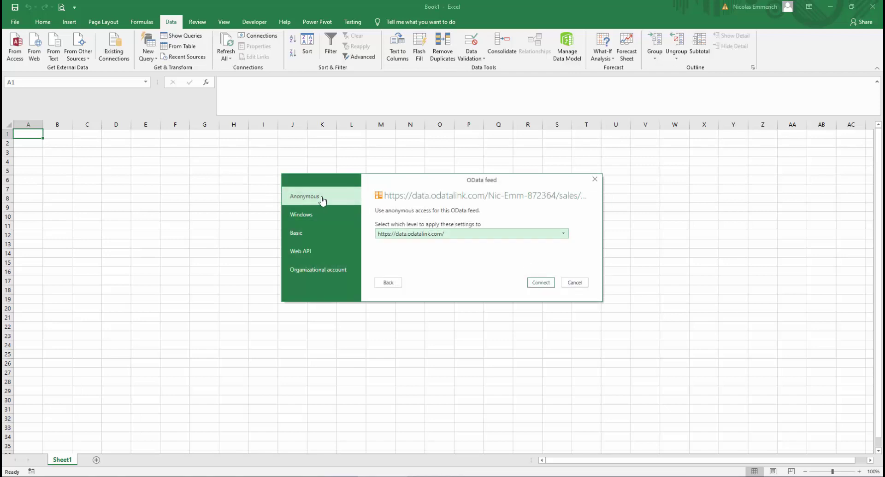
click(541, 282)
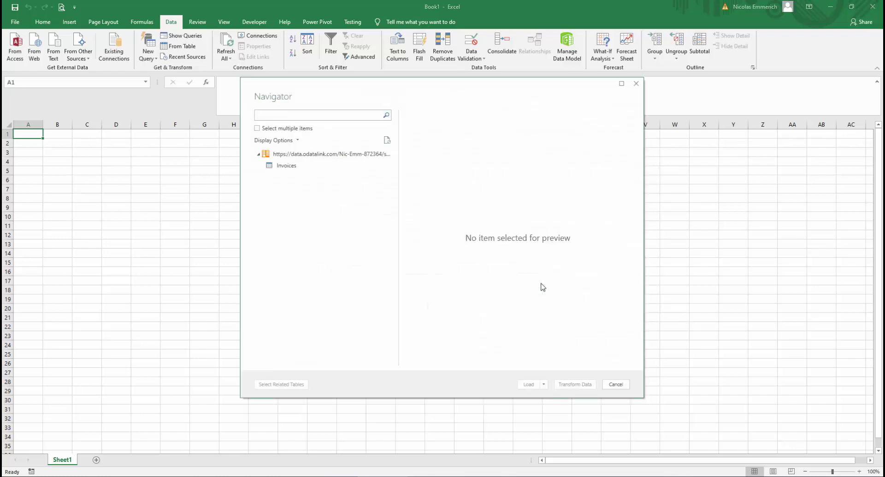
Step: Preview the Invoices table and filter the Type column to ACCREC only, excluding ACCPAY
click(287, 169)
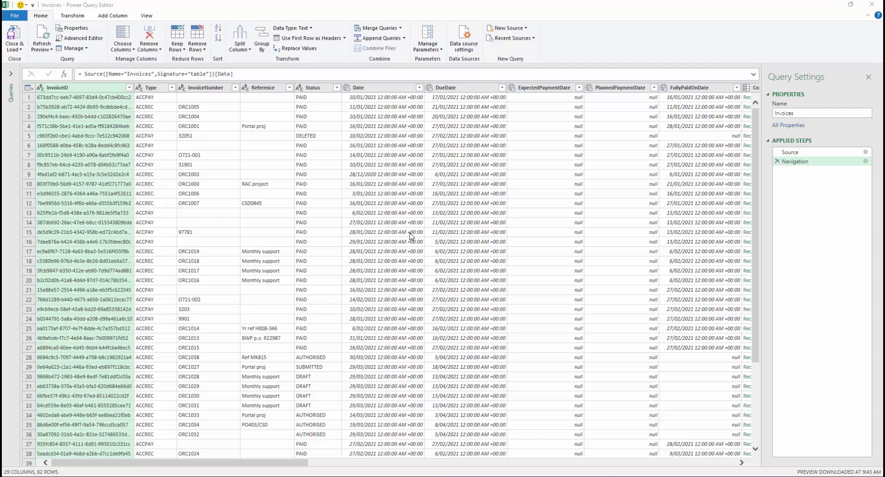
click(172, 88)
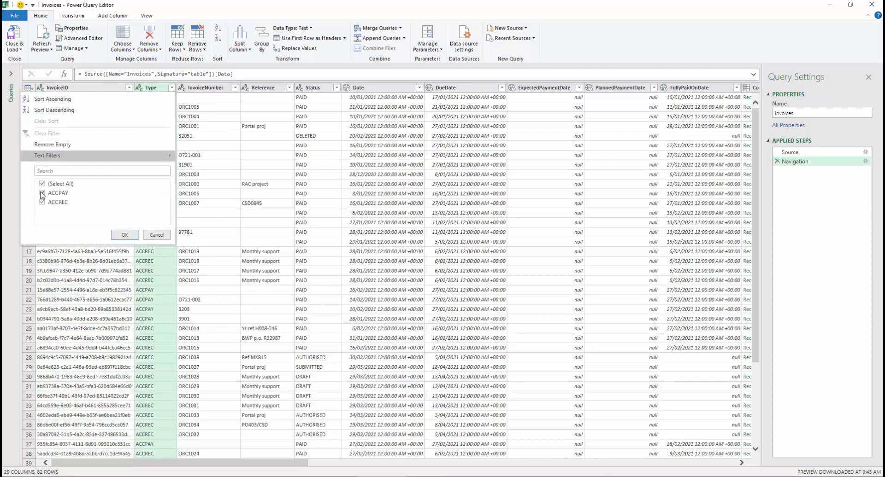
click(42, 193)
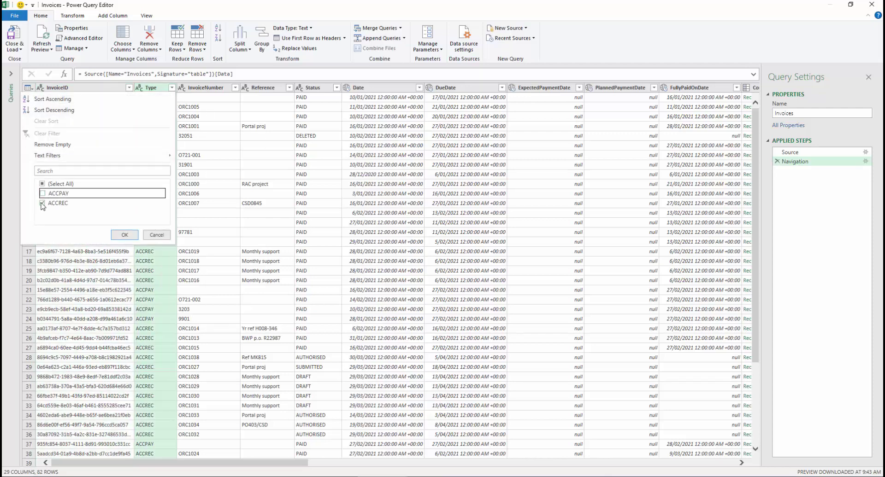
click(123, 234)
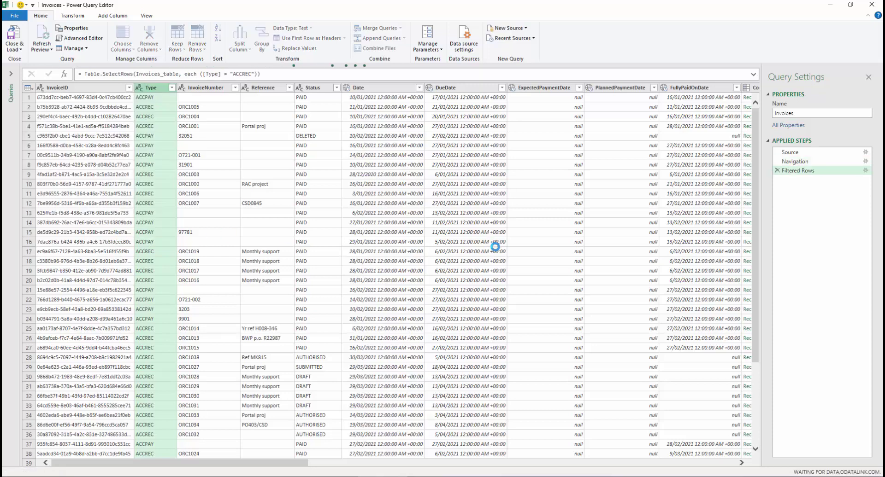
Step: Expand Contact into just the Name column, then load the query into the workbook
drag(242, 467, 267, 466)
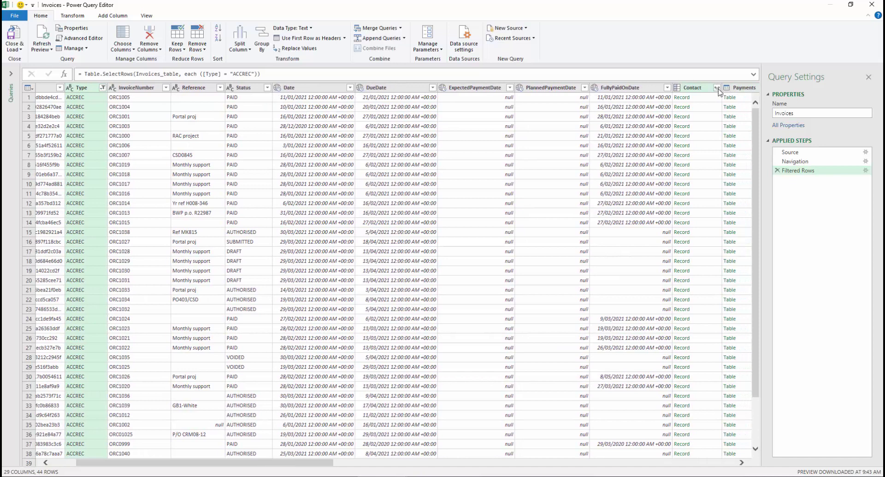
click(716, 88)
click(583, 125)
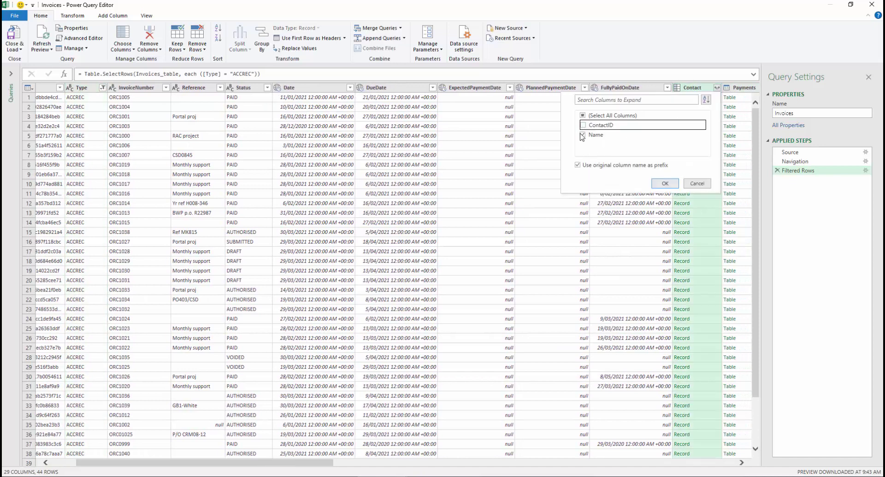
click(670, 187)
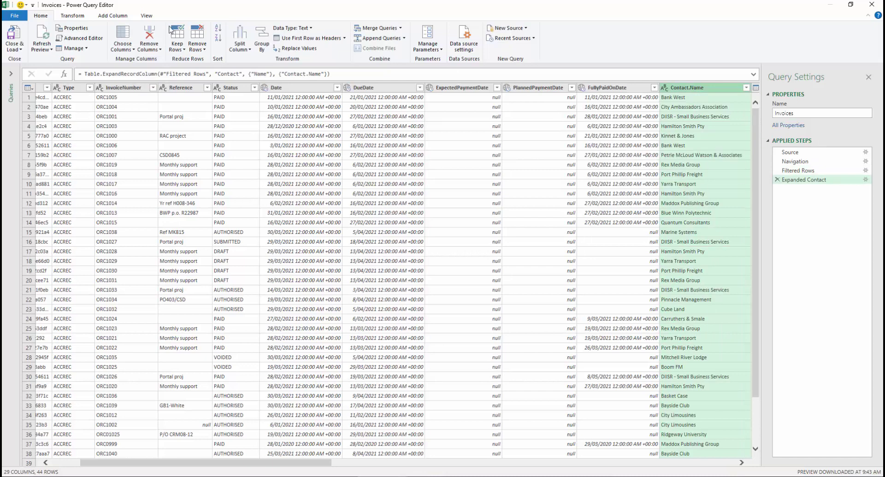
click(14, 37)
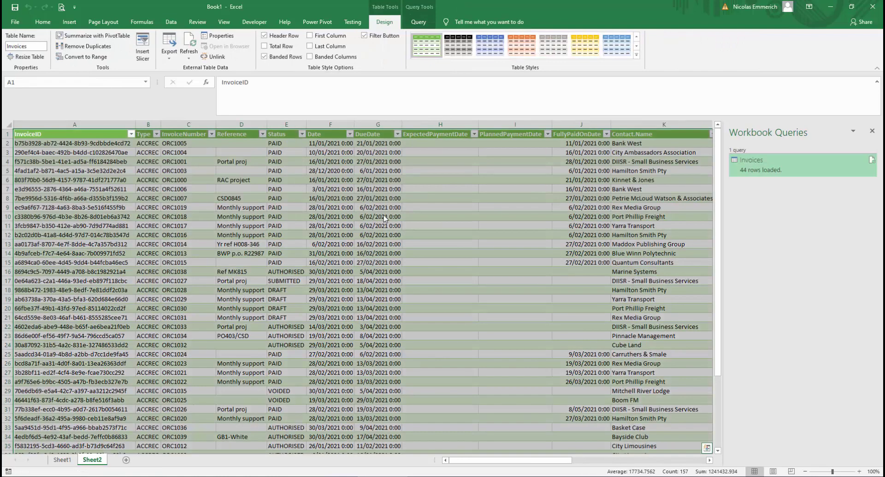
Step: Change the Invoices query's load settings to add the data to the Data Model, accepting the warning
right_click(768, 166)
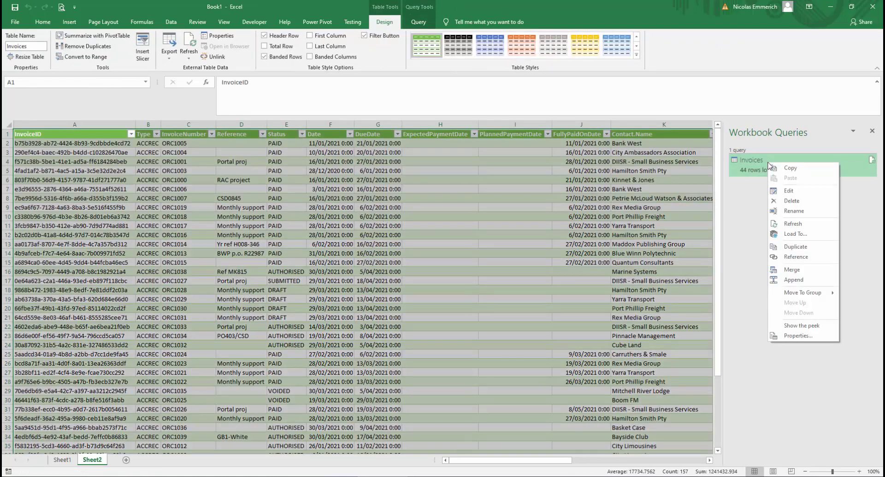
click(804, 235)
click(390, 283)
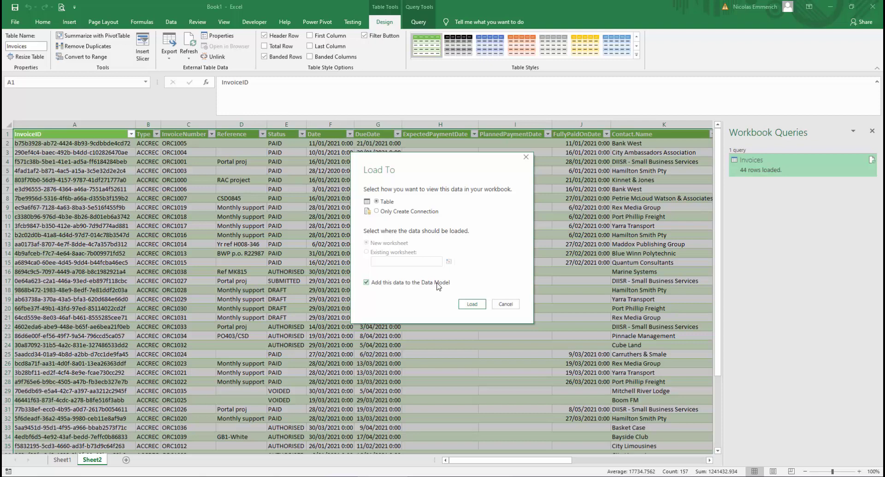
click(479, 304)
click(488, 264)
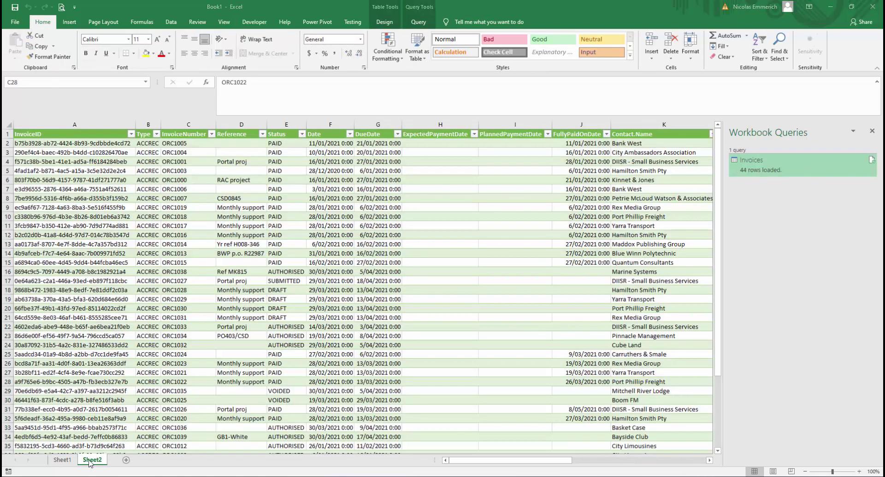
double_click(89, 459)
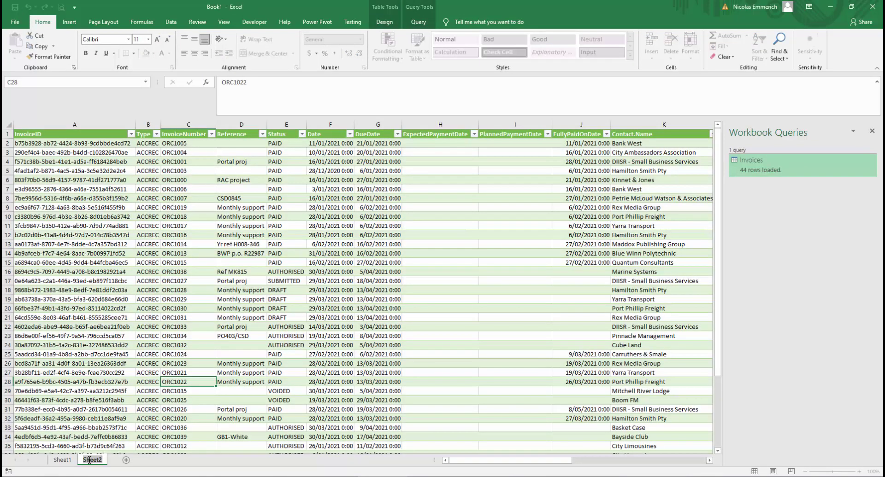
Step: Rename Sheet2 to Datasource and Sheet1 to Charts
text(Datasource)
key(Return)
click(68, 460)
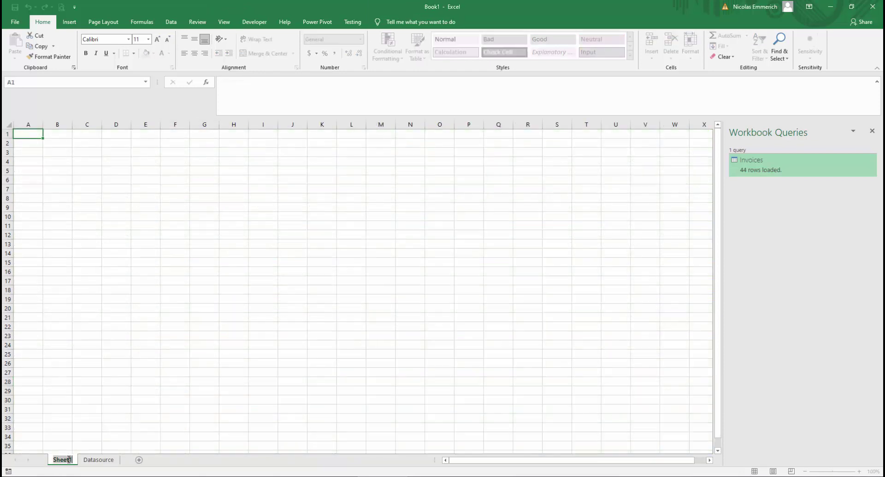
double_click(63, 460)
text(Charts)
key(Return)
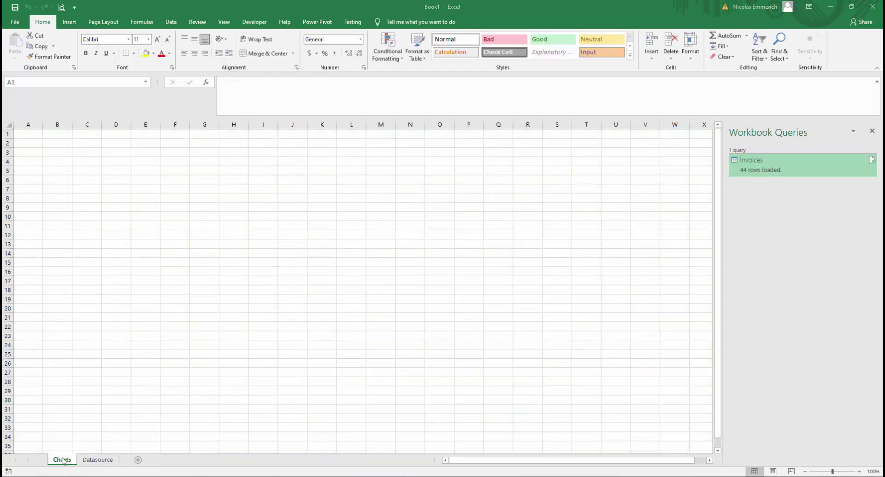
Step: Insert an empty PivotChart from the Data Model and move it near cell A1
click(72, 21)
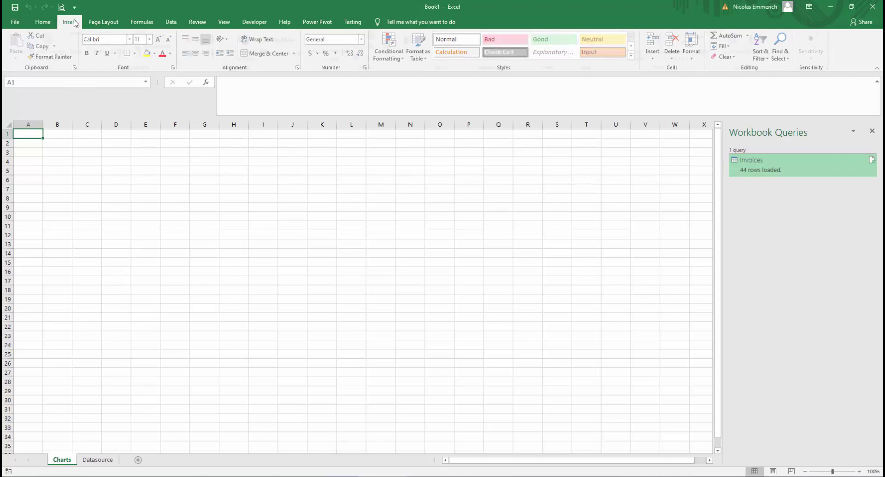
click(422, 55)
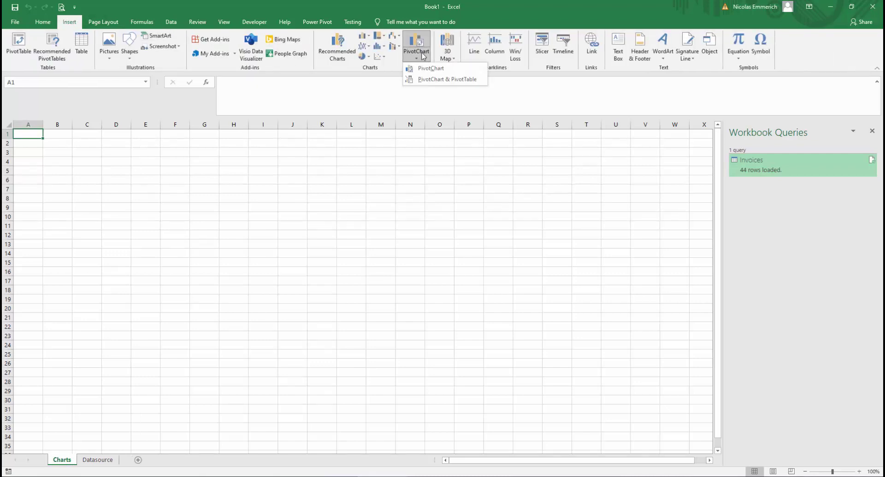
click(431, 70)
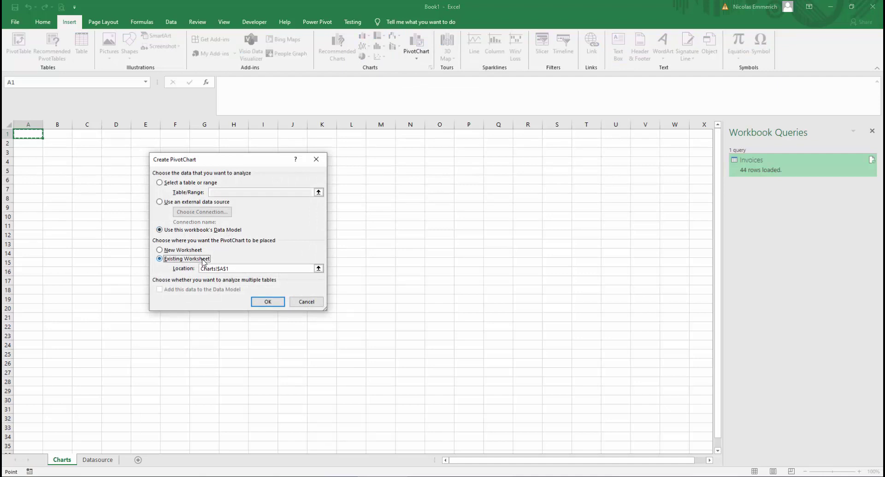
click(268, 302)
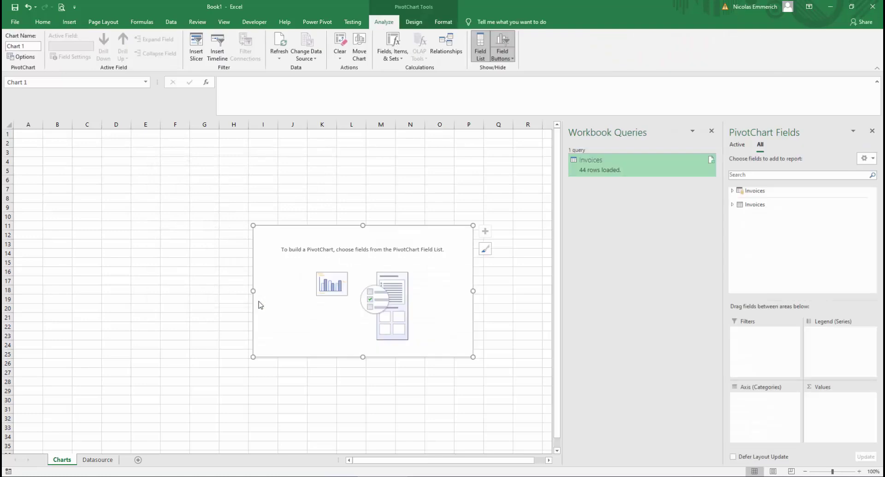
drag(336, 264, 72, 135)
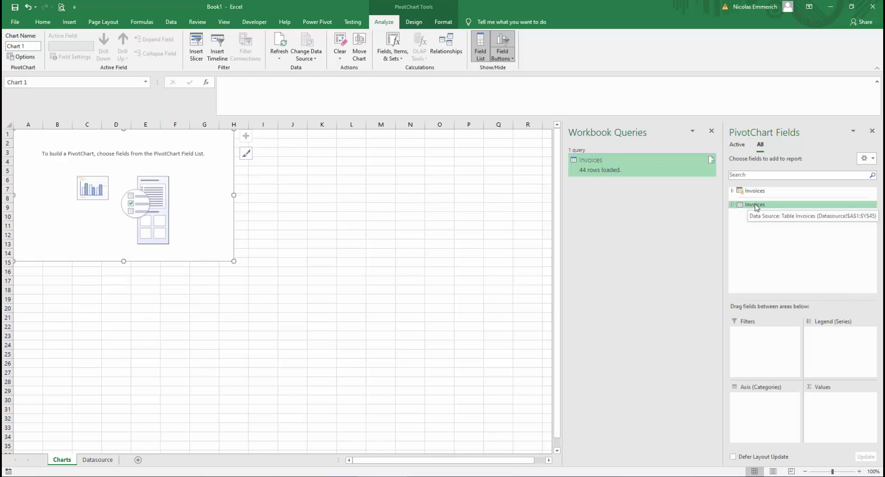
Step: Sort the Invoices fields A to Z and chart Sum of Total by Date, keeping only months
click(732, 192)
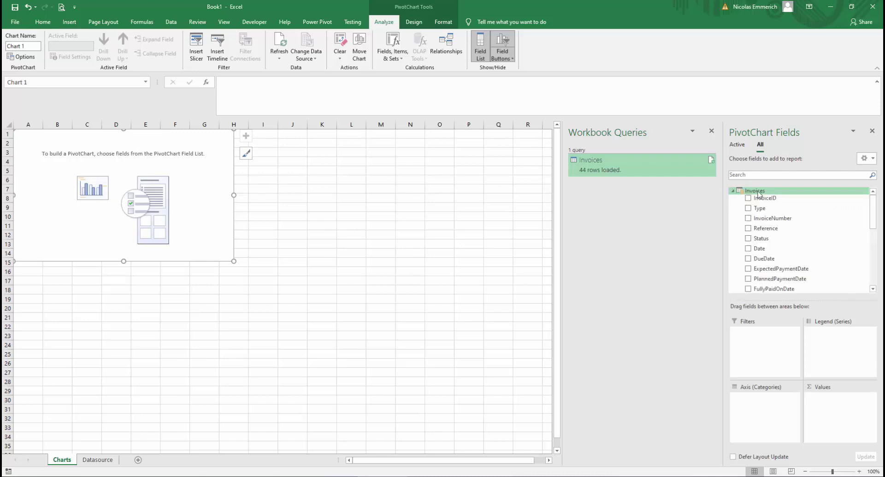
click(869, 160)
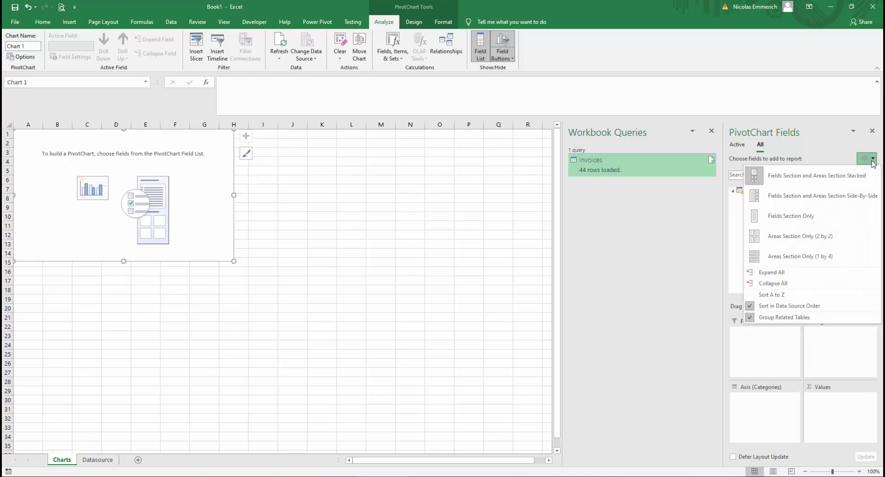
click(792, 295)
scroll(843, 221, down, 6)
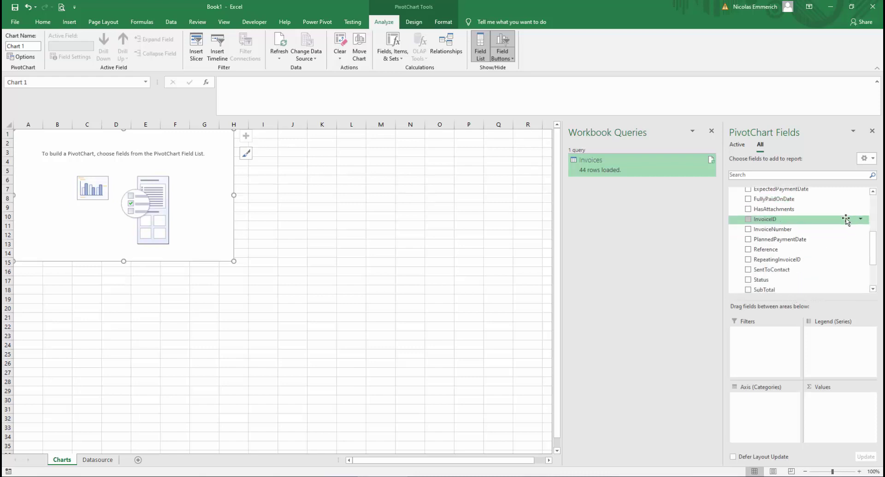
drag(768, 239, 837, 413)
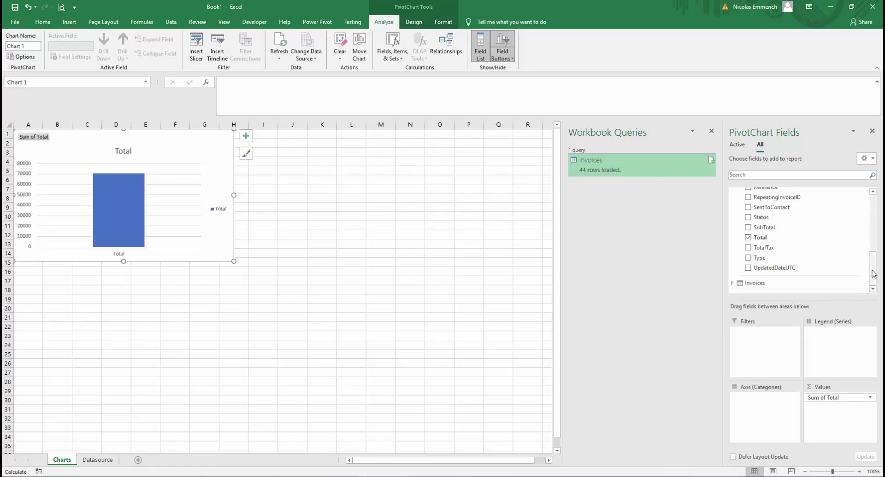
scroll(853, 223, up, 5)
drag(759, 270, 770, 357)
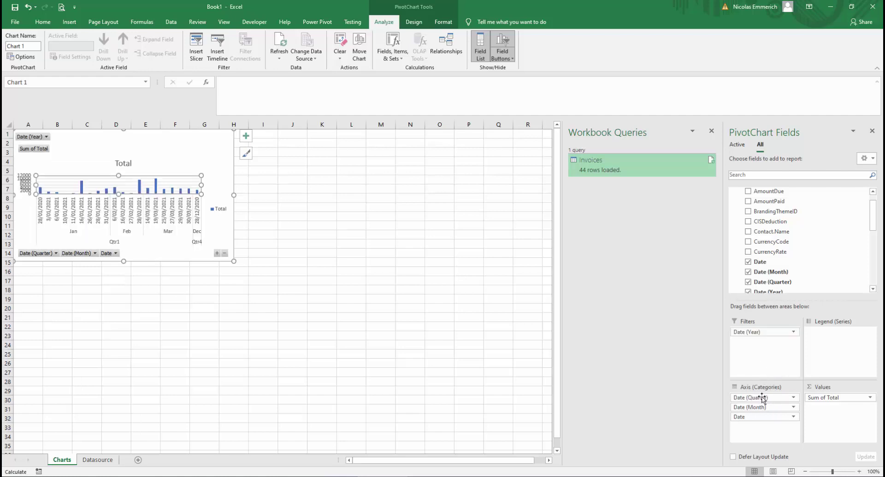
drag(759, 398, 779, 264)
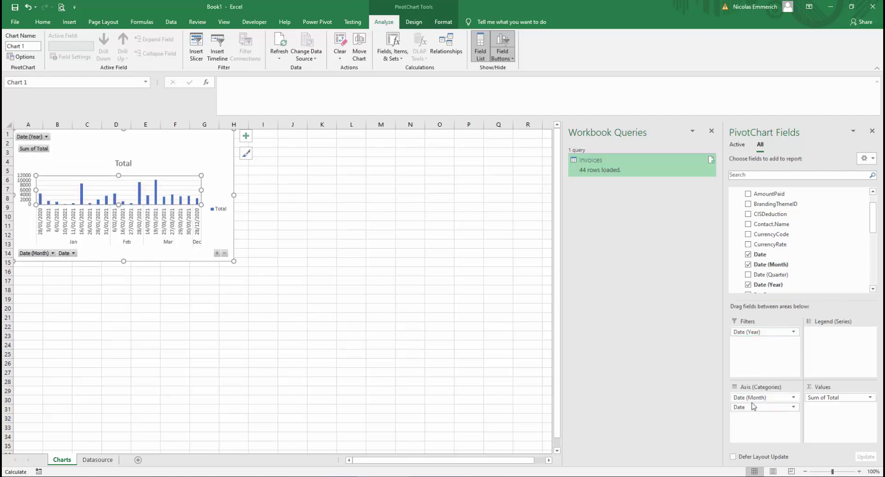
drag(763, 407, 793, 274)
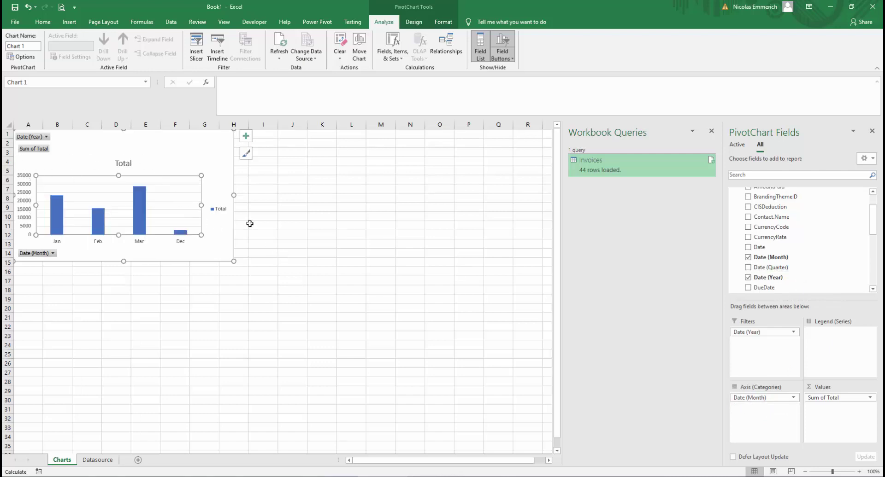
Step: Filter the chart's Date (Year) to 2021
click(36, 137)
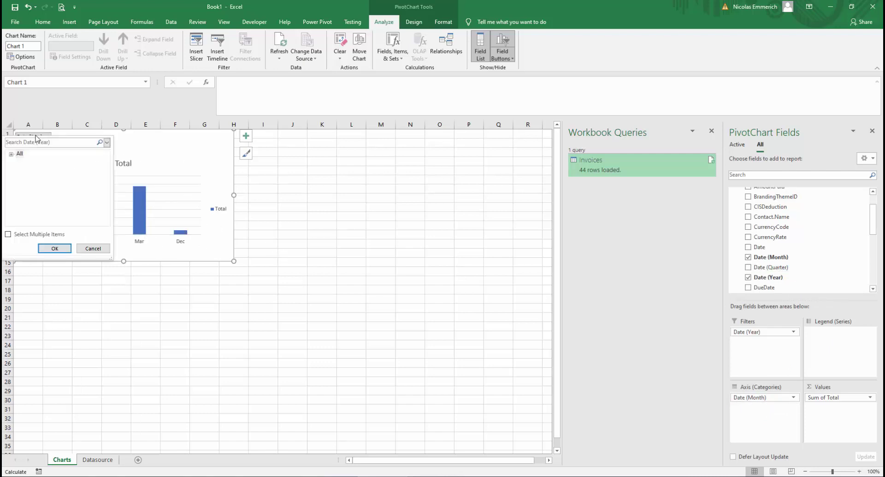
click(10, 153)
click(31, 171)
click(54, 249)
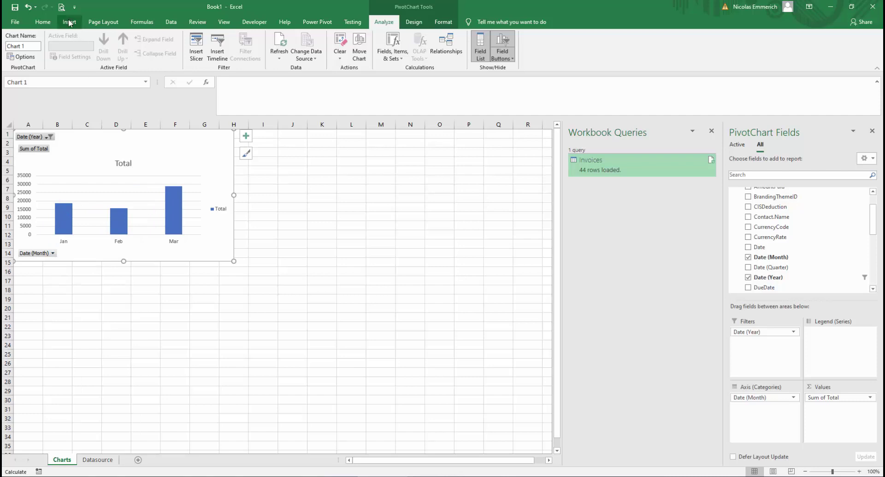
Step: Insert a new PivotChart at cell M3 using the workbook's Data Model
click(69, 22)
click(380, 152)
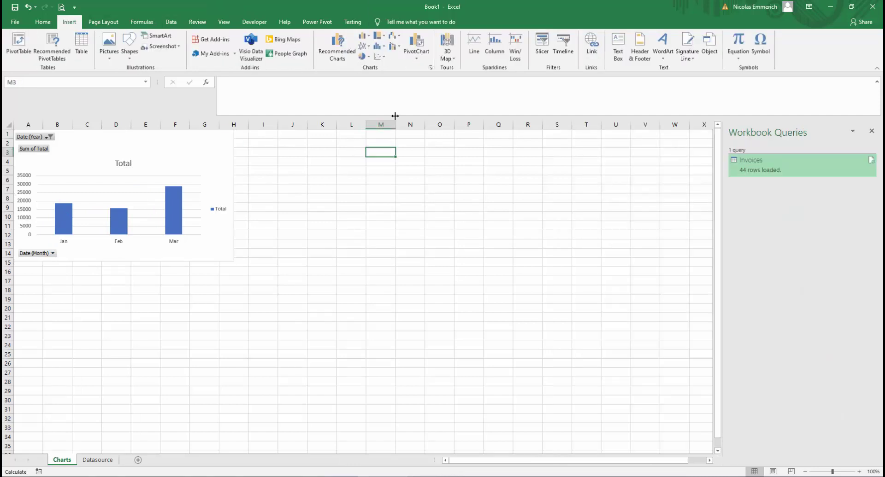
click(416, 53)
click(426, 68)
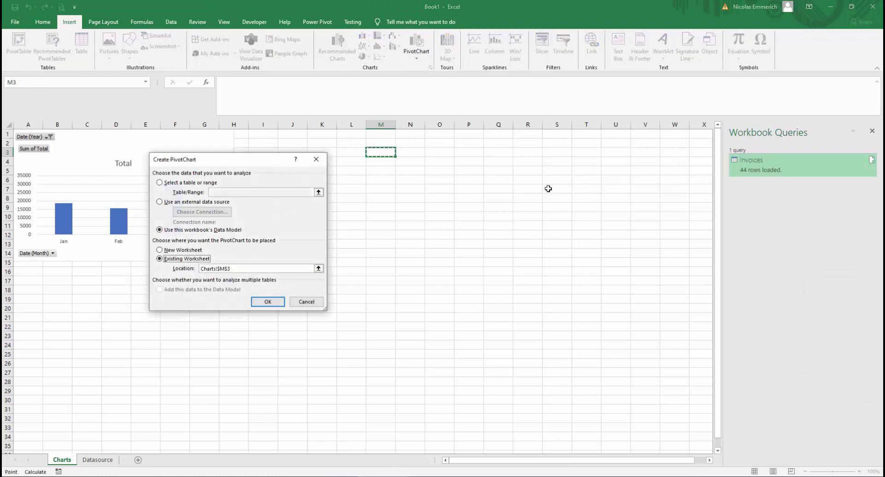
click(271, 302)
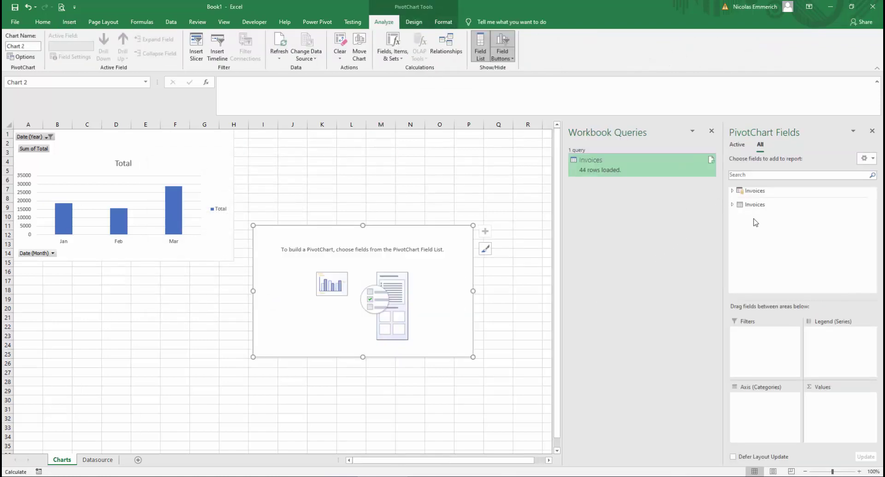
Step: Sort the Invoices fields alphabetically and add Total to the chart's values
click(732, 191)
click(871, 158)
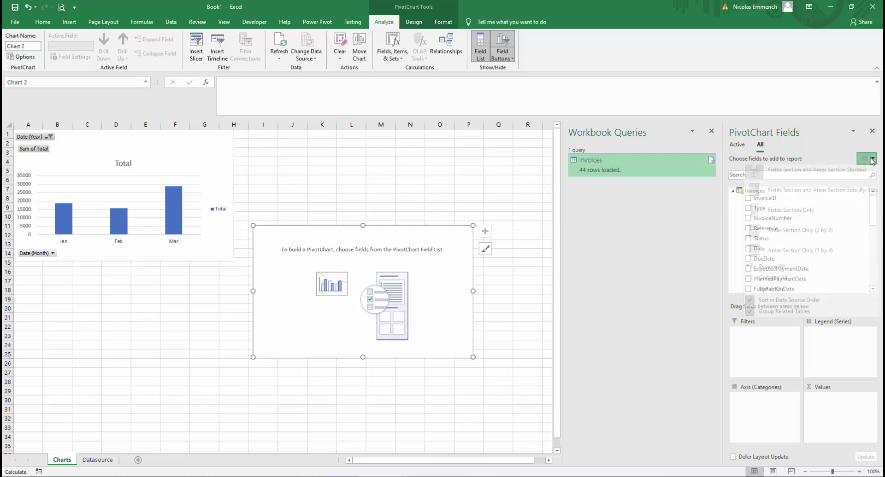
click(792, 289)
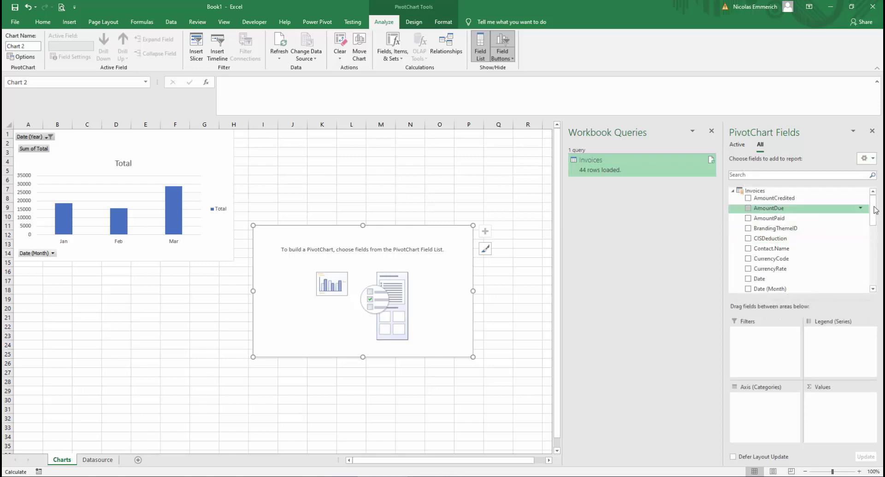
drag(872, 210, 872, 272)
drag(763, 237, 824, 411)
drag(872, 274, 872, 212)
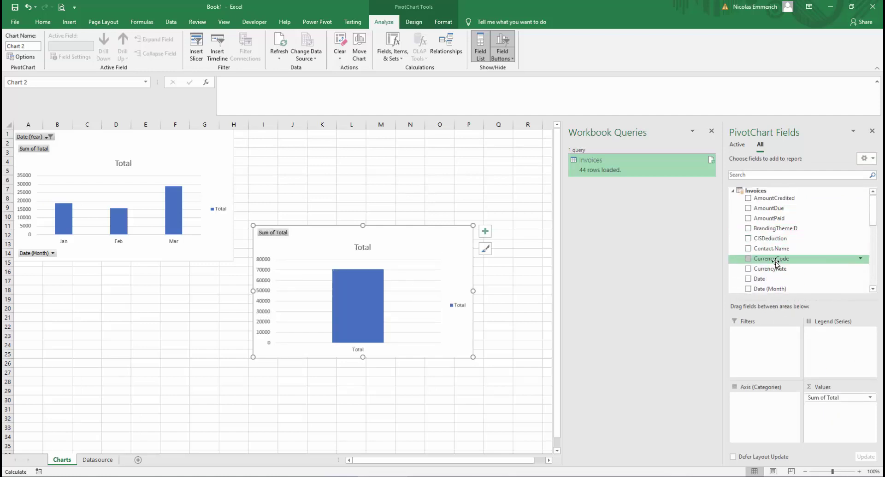
Step: Plot totals by Contact.Name, move the chart below the first, filter to 2021, and stretch to row 34
drag(770, 249, 768, 421)
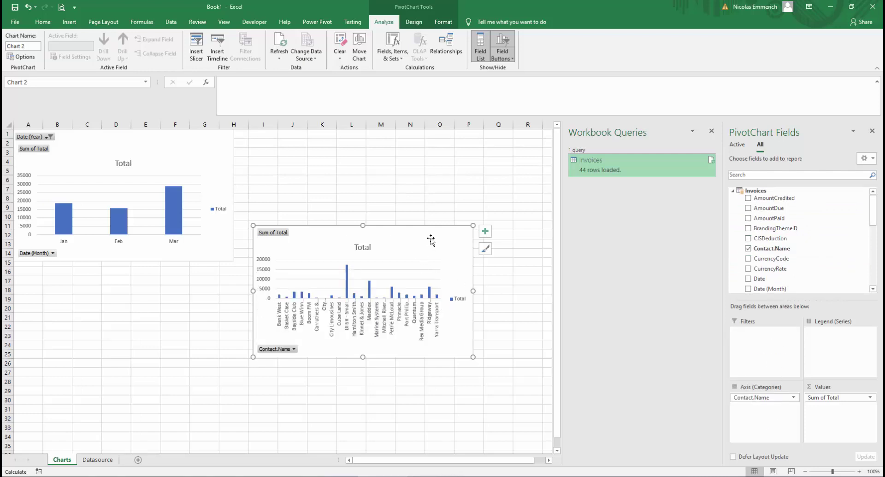
drag(428, 238, 165, 279)
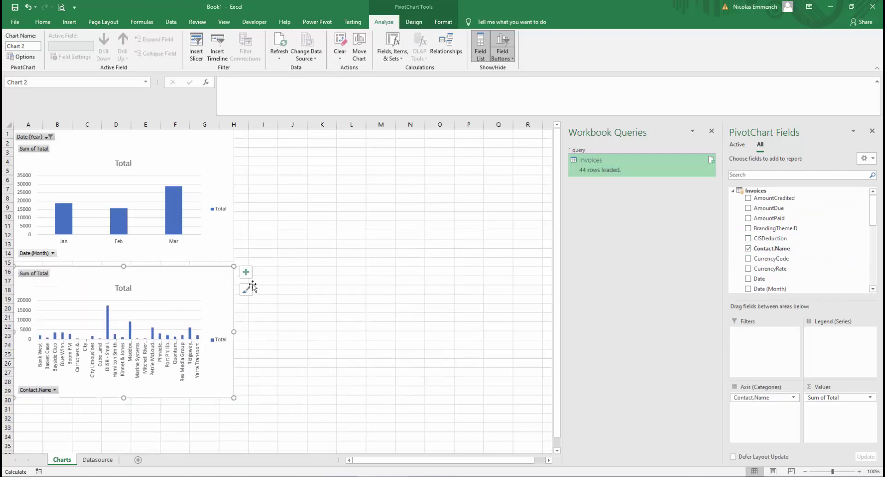
scroll(783, 272, down, 2)
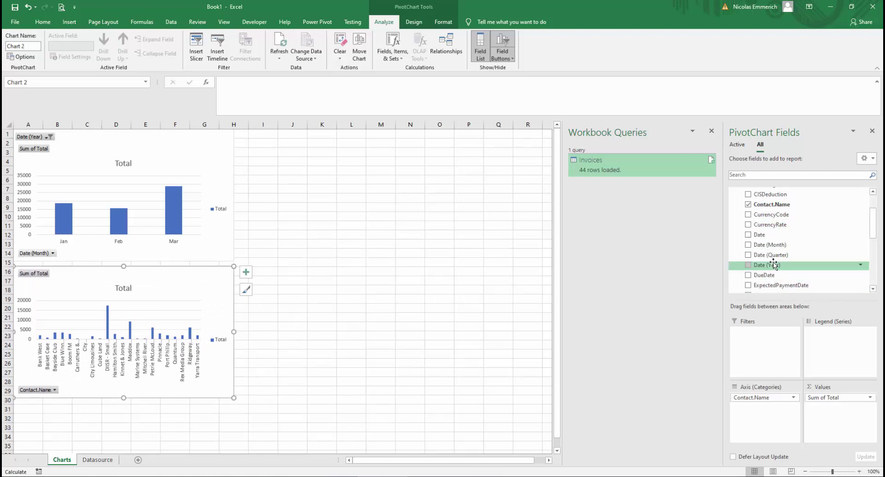
drag(783, 265, 758, 343)
click(48, 274)
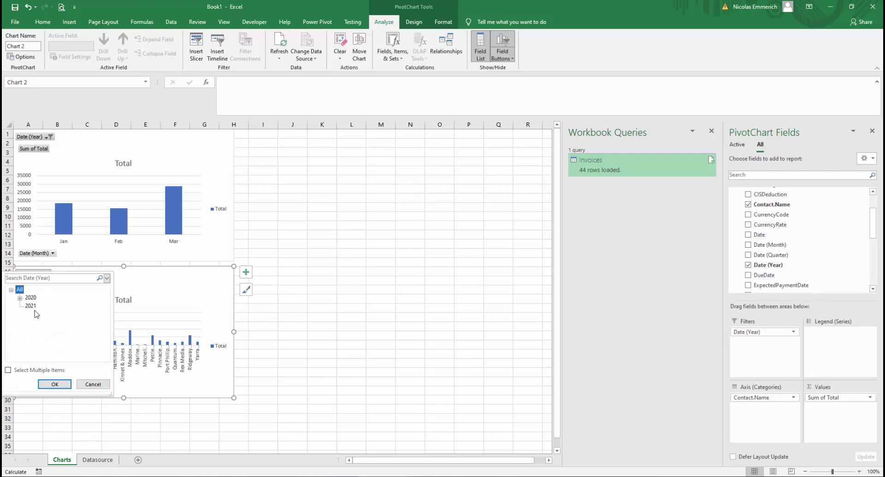
click(31, 306)
click(55, 385)
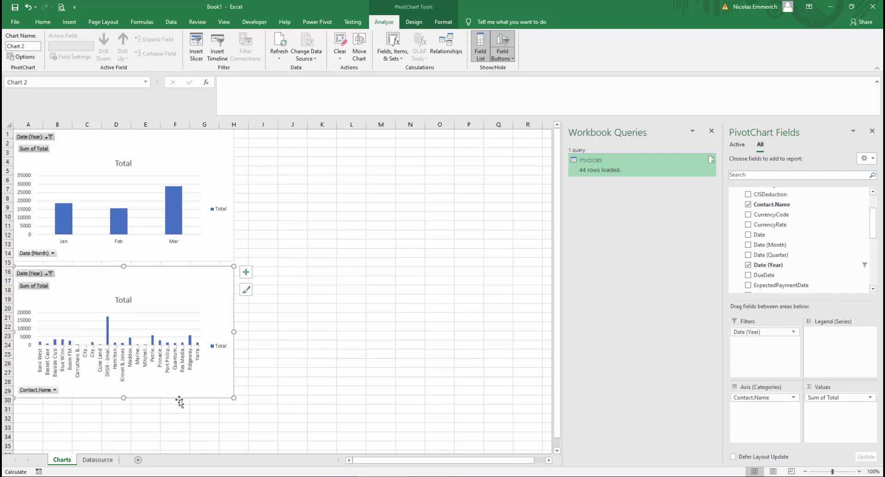
drag(233, 399, 231, 439)
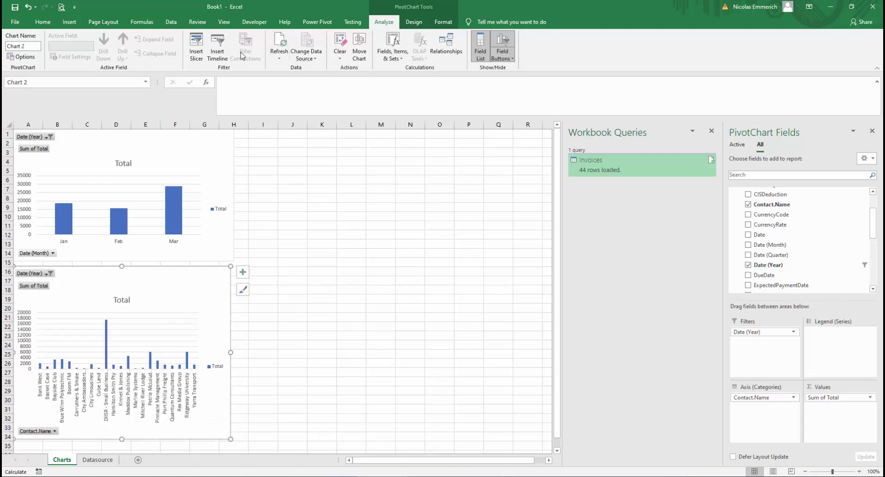
Step: Change the contact chart's type to a pie chart
right_click(211, 293)
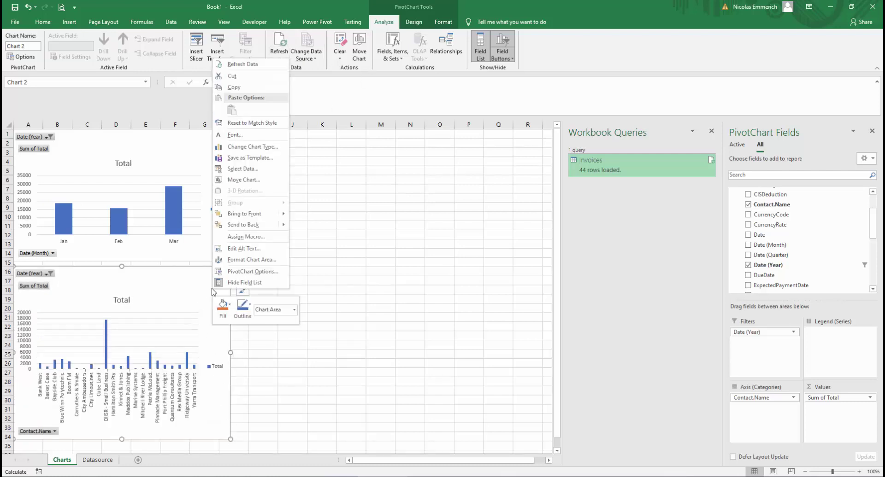
click(245, 146)
click(315, 183)
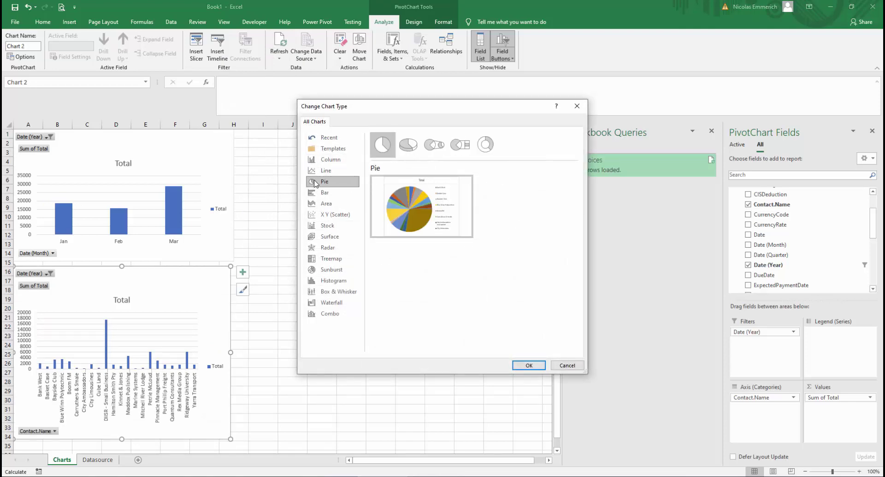
click(526, 366)
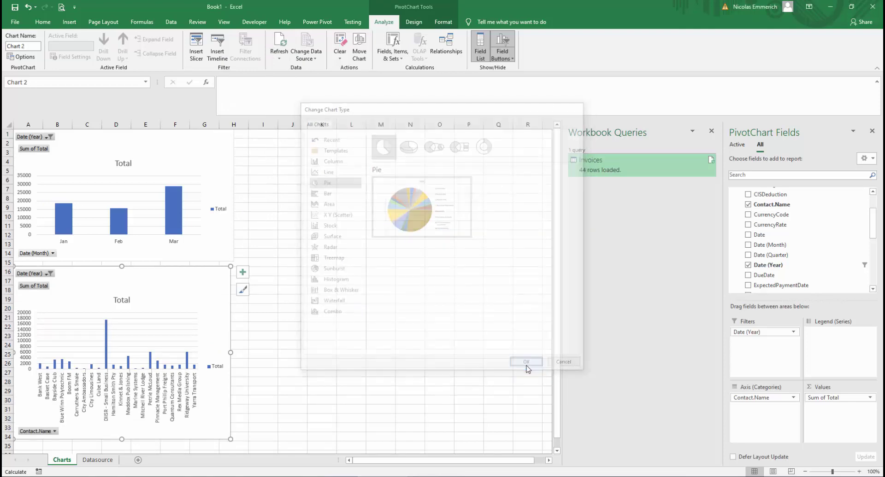
Step: Save As into the pasted OdataLink folder path under the name 'Getting Started Guide for Xero and Excel'
click(15, 22)
click(52, 148)
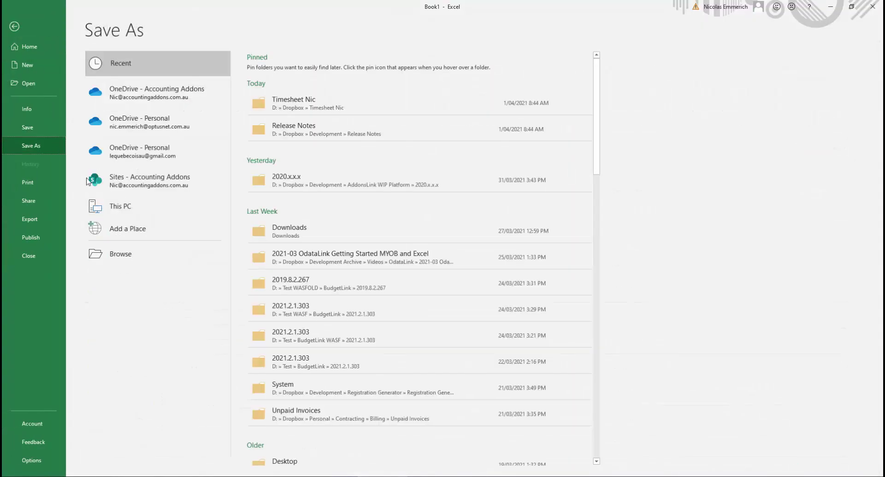
click(134, 254)
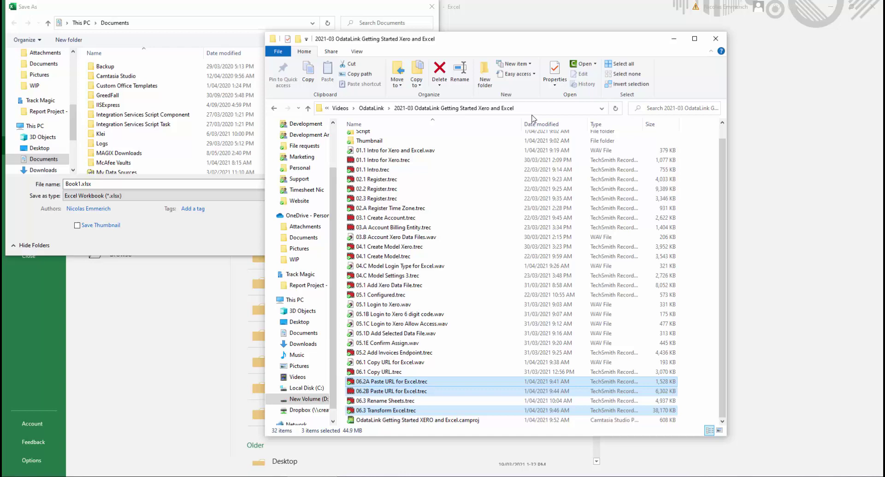
click(534, 111)
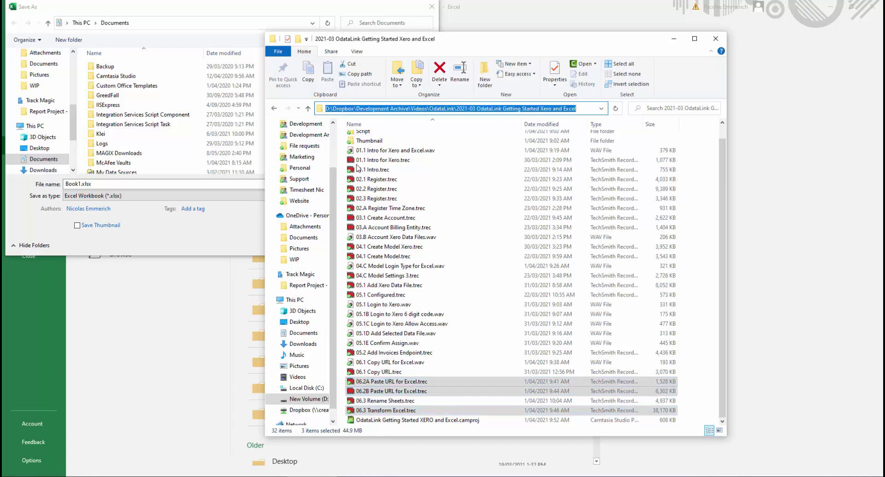
key(ctrl+c)
click(114, 184)
key(ctrl+a)
key(ctrl+v)
key(Return)
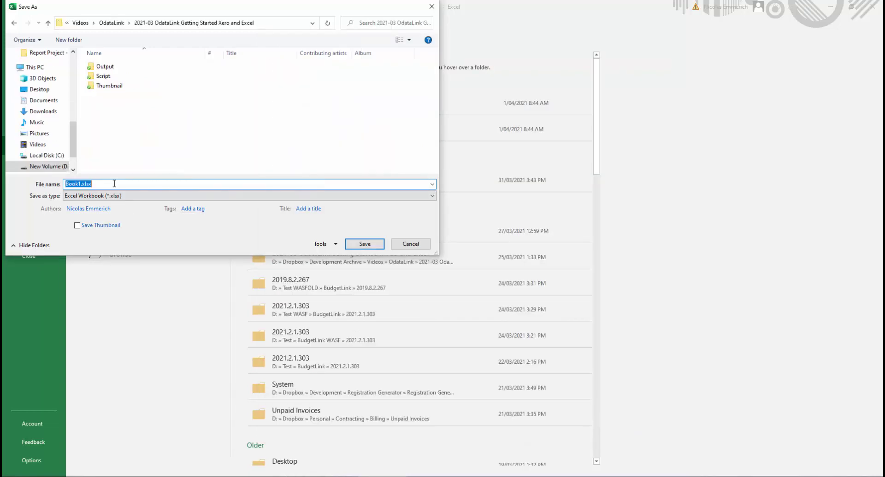
text(Get)
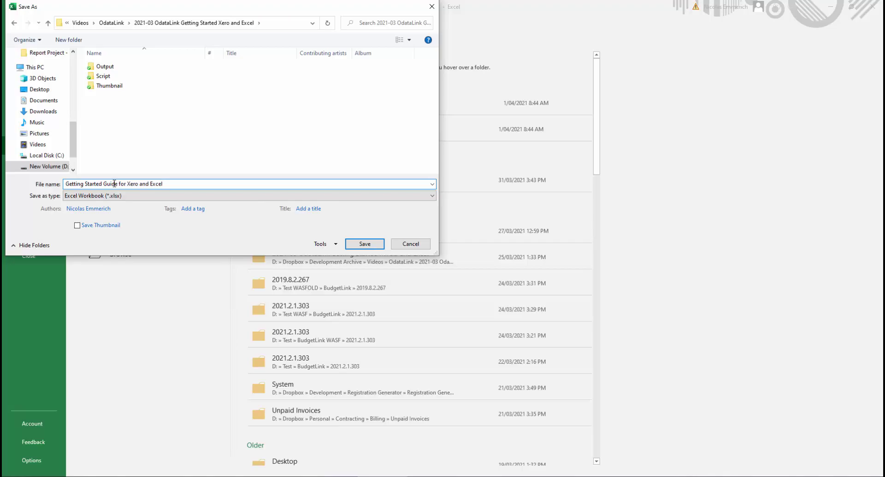
key(Return)
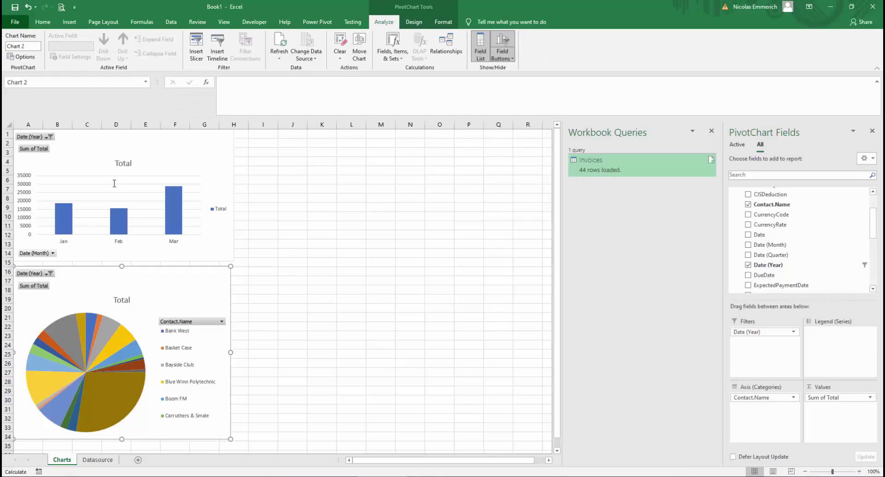